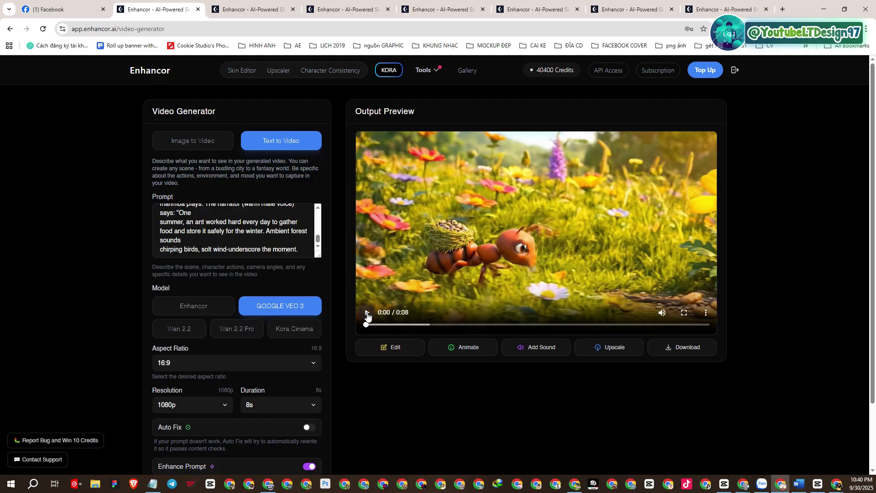
Step: Play the generated ant video previews in the open Enhancor video generator pages
left_click(367, 314)
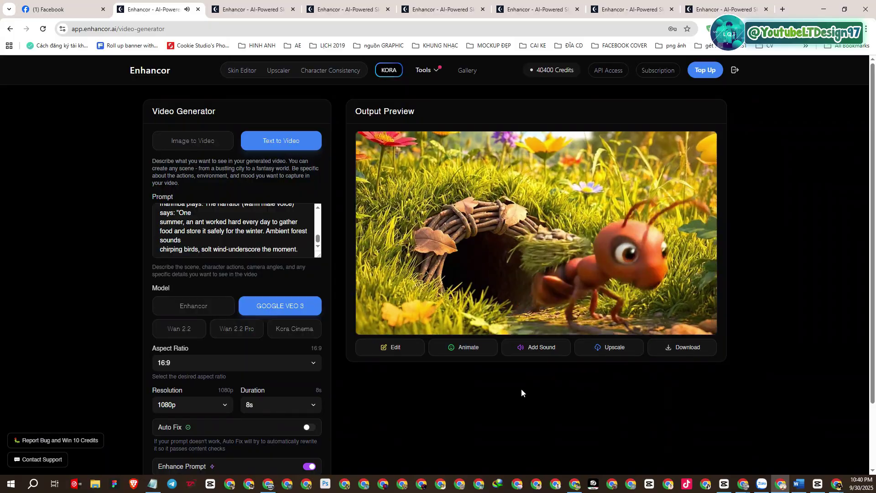
left_click(251, 9)
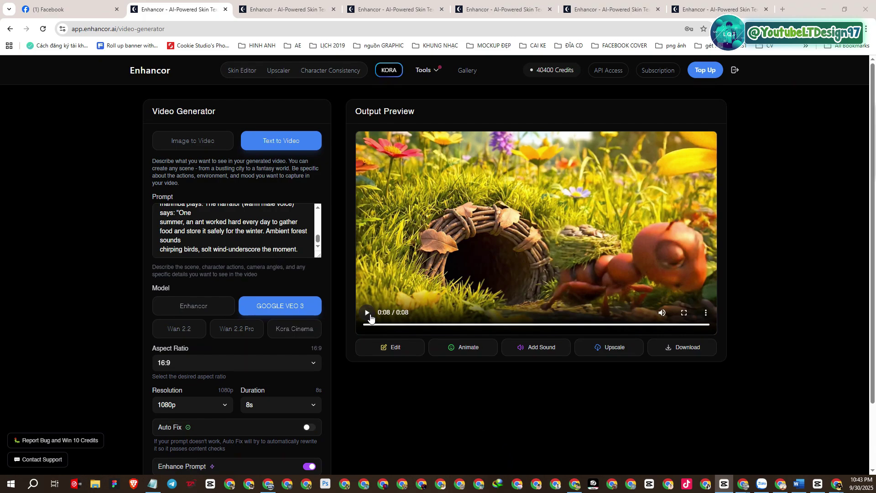
left_click(369, 315)
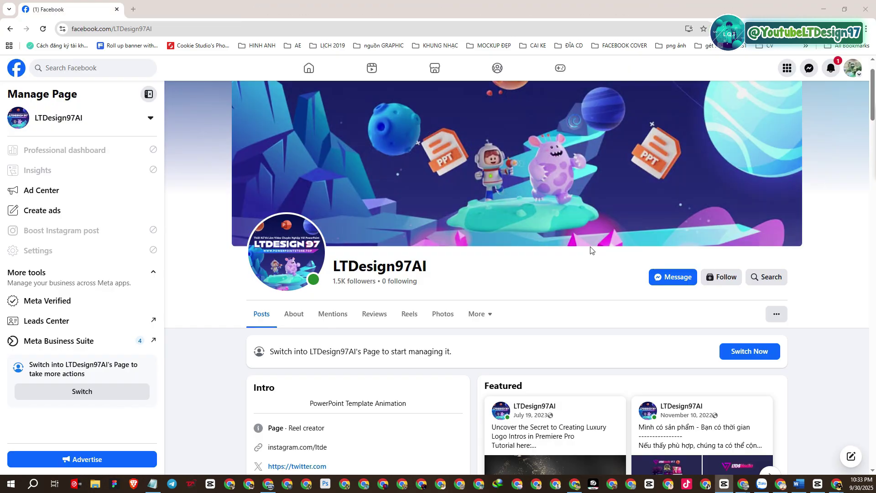
Step: Open a chat with the LTDesign97AI Facebook page and send the message "Hello"
scroll(590, 254, "down", 1)
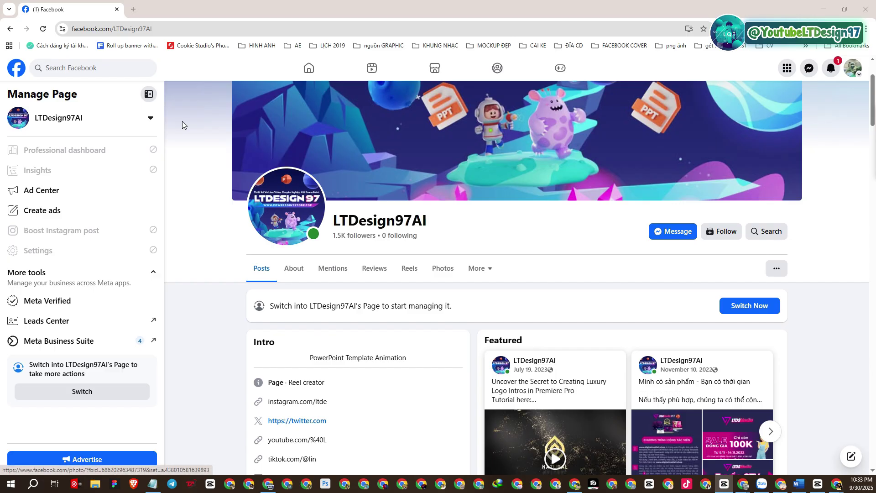
left_click(71, 30)
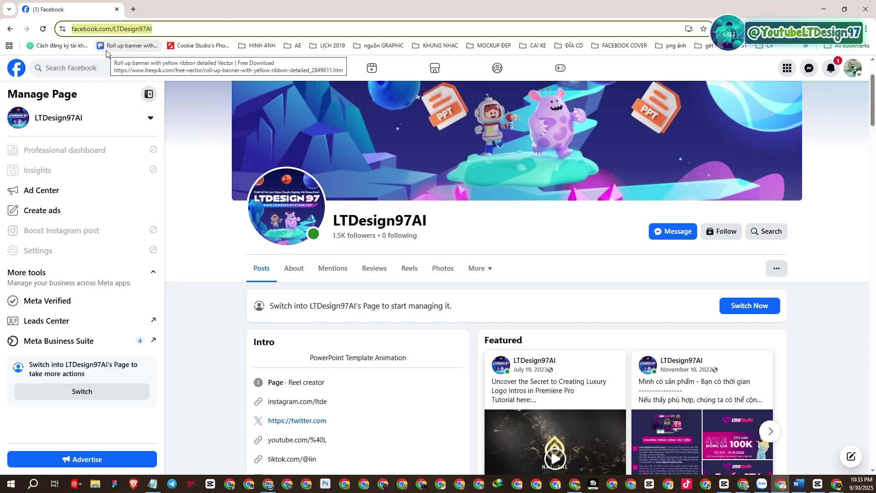
left_click(189, 70)
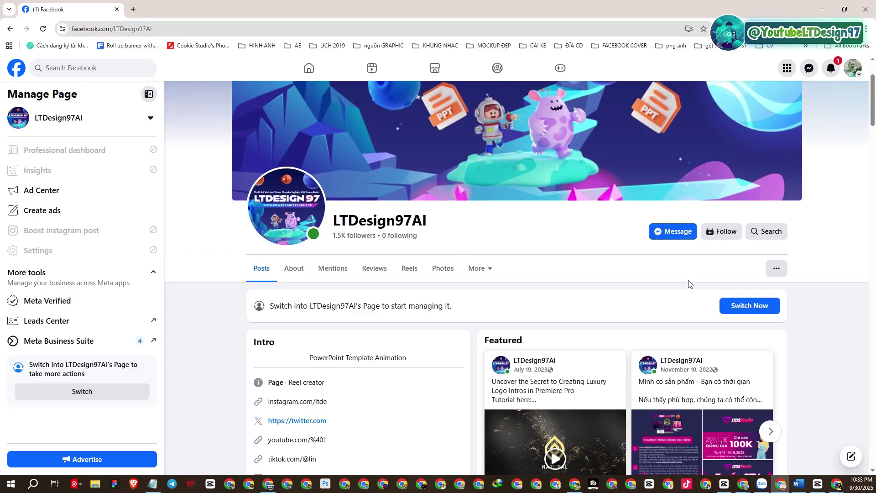
left_click(674, 232)
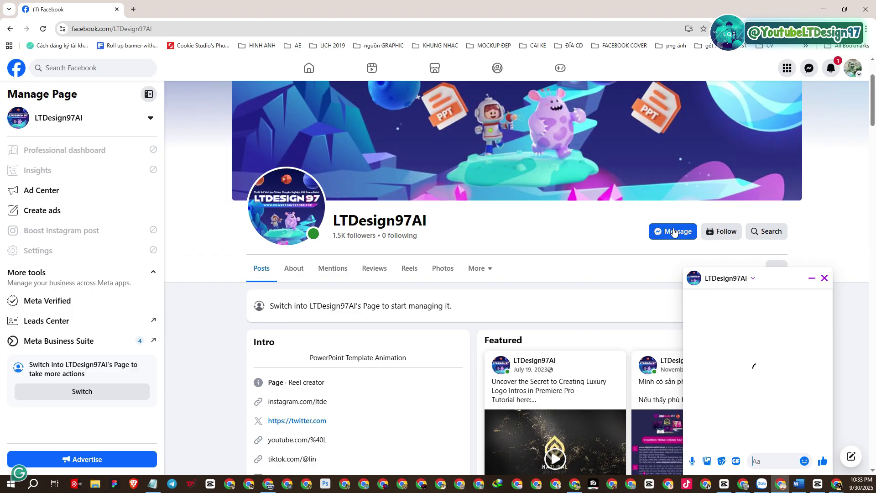
left_click(763, 462)
type("Hello")
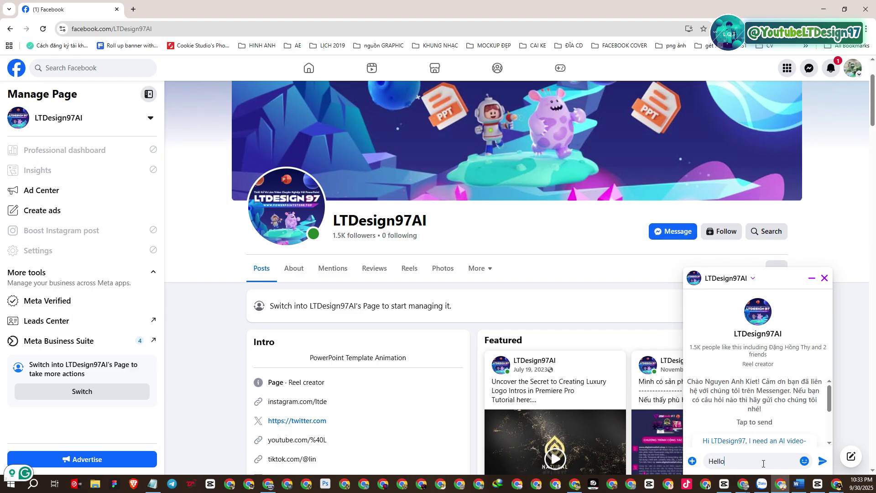
key("Return")
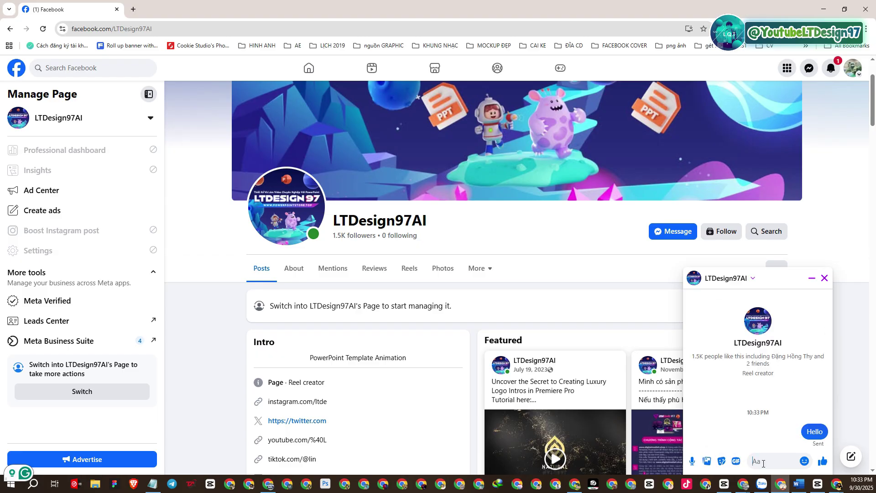
Step: Switch to the Word document and copy the sentence "Hi LTDesign97, I need an AI video-generation account with Veo 3?"
left_click(148, 487)
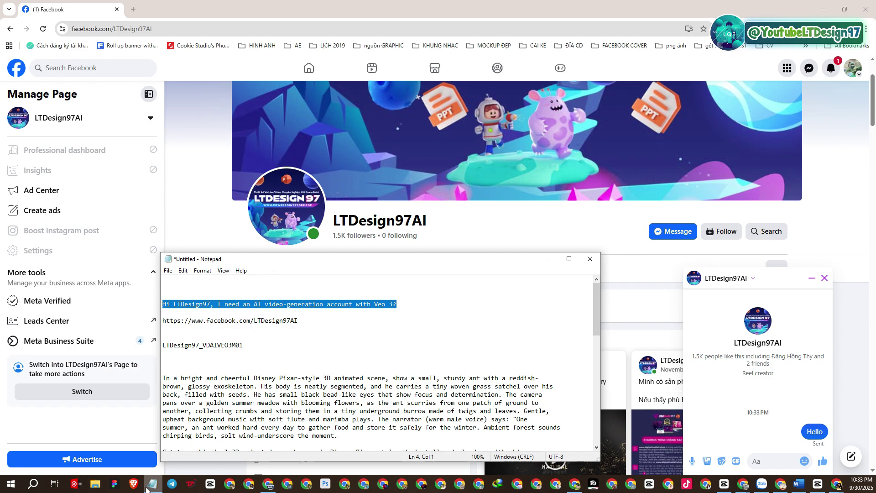
left_click(147, 487)
key("alt+Tab")
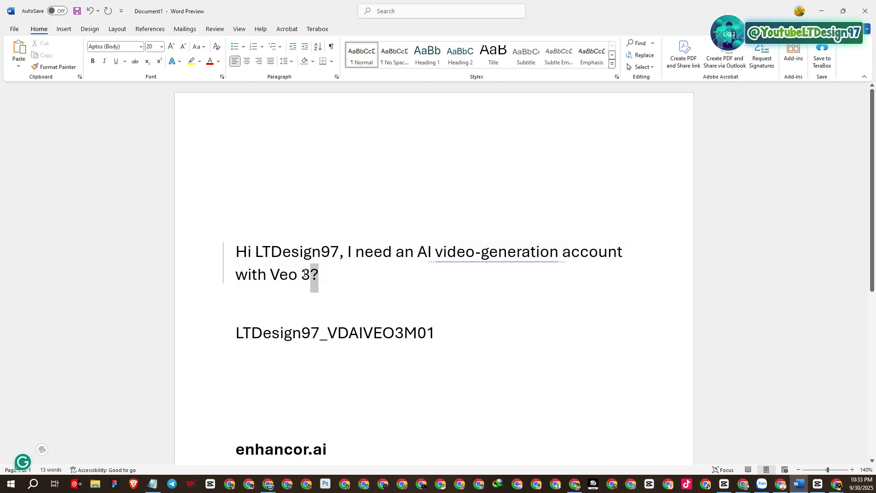
triple_click(320, 275)
right_click(264, 265)
left_click(292, 298)
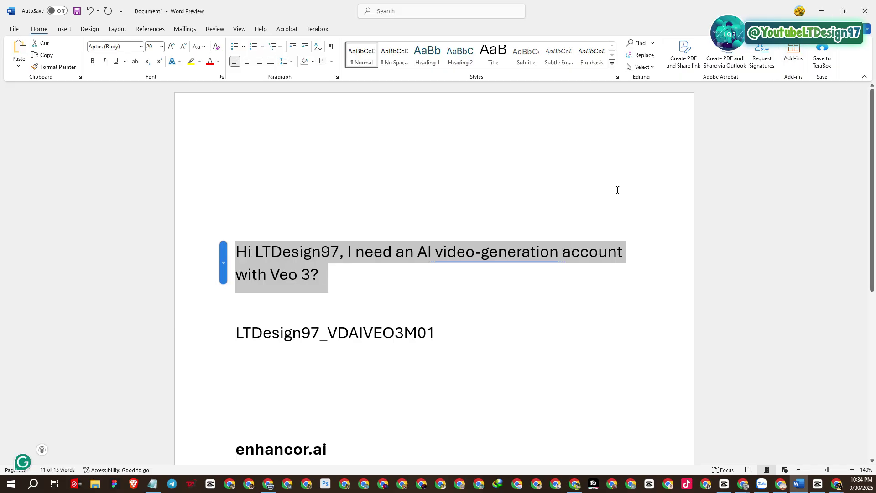
Step: Return to the Facebook chat with LTDesign97AI, then paste and send the copied account request
left_click(781, 484)
right_click(758, 460)
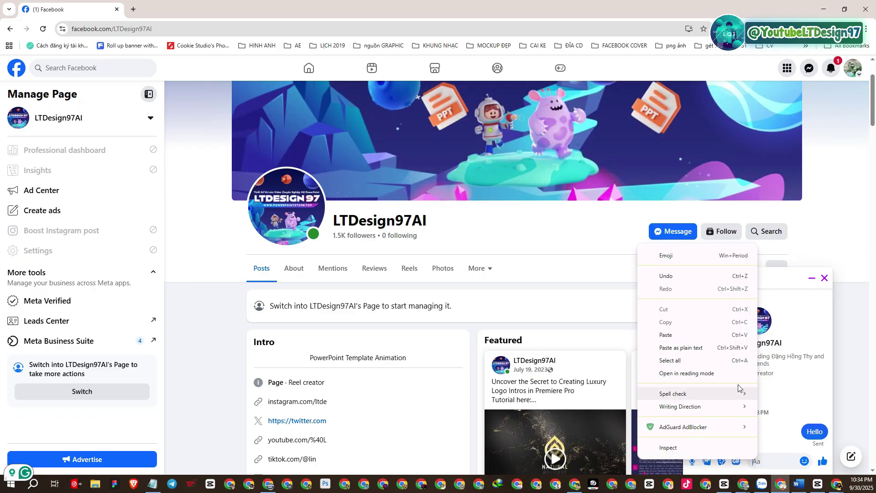
left_click(676, 336)
left_click_drag(766, 463, 709, 442)
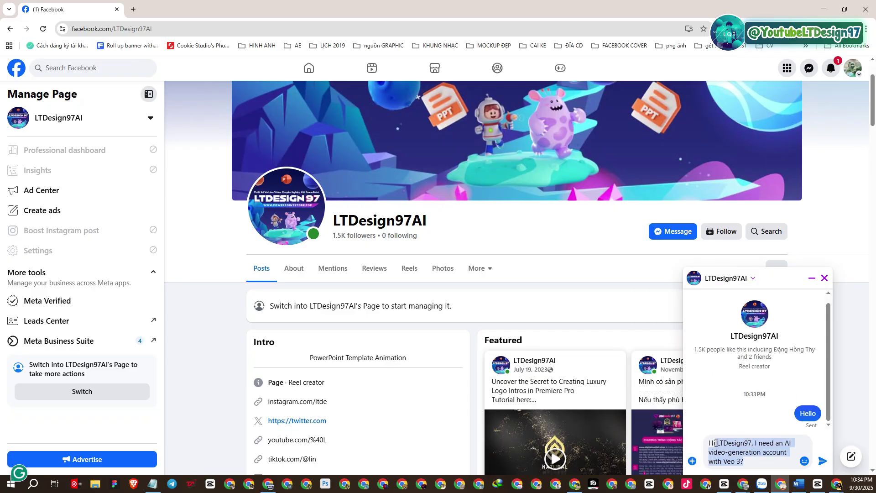
left_click(823, 461)
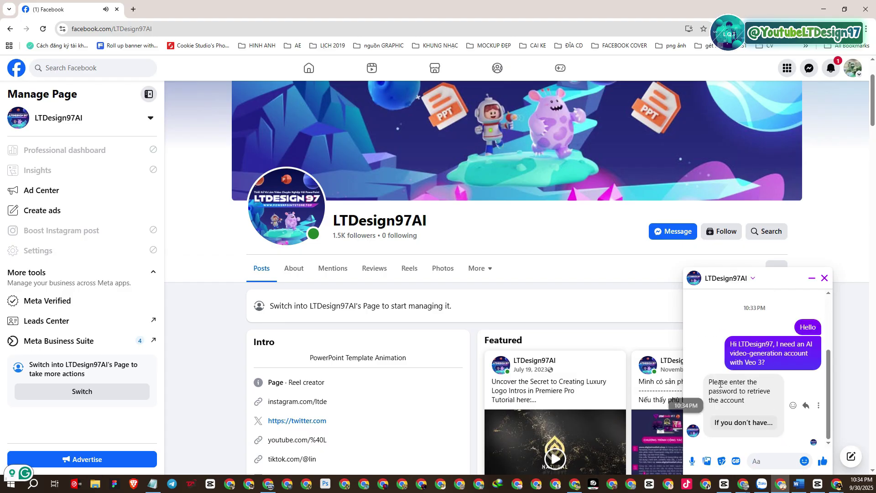
Step: Read the chat's password request and copy the retrieval password line from the Word document
left_click_drag(710, 385, 746, 400)
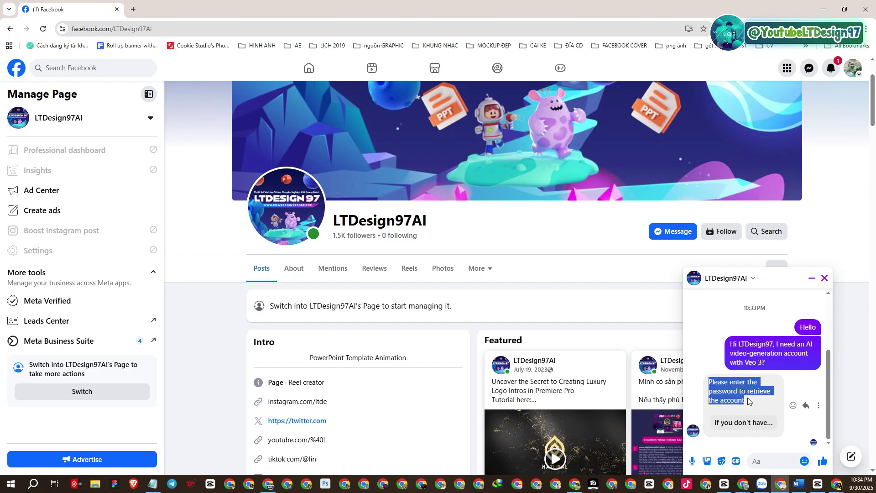
left_click(799, 484)
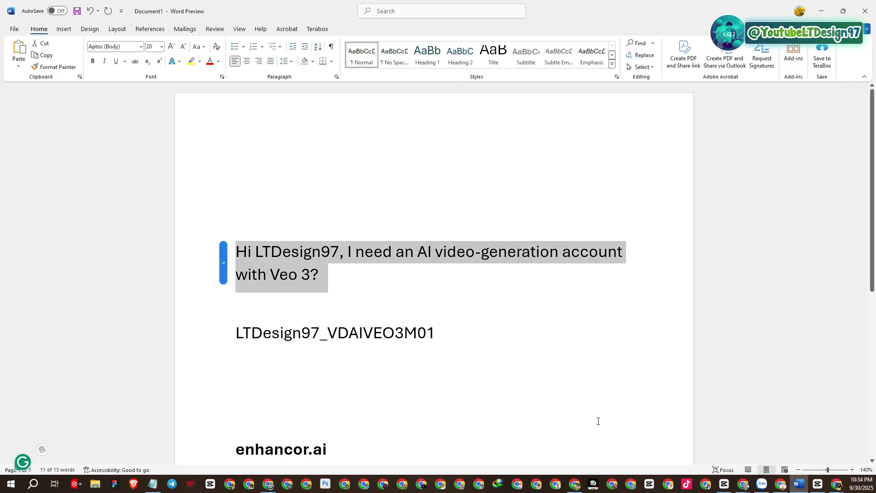
left_click_drag(474, 332, 234, 337)
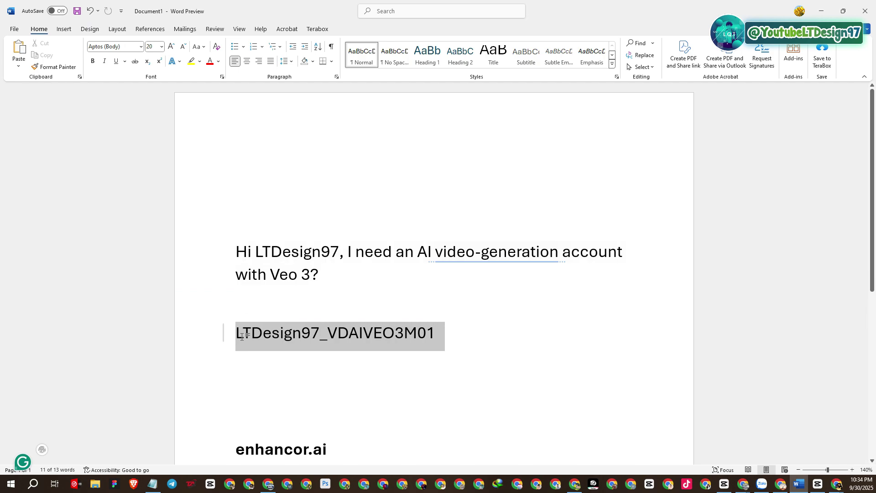
right_click(307, 339)
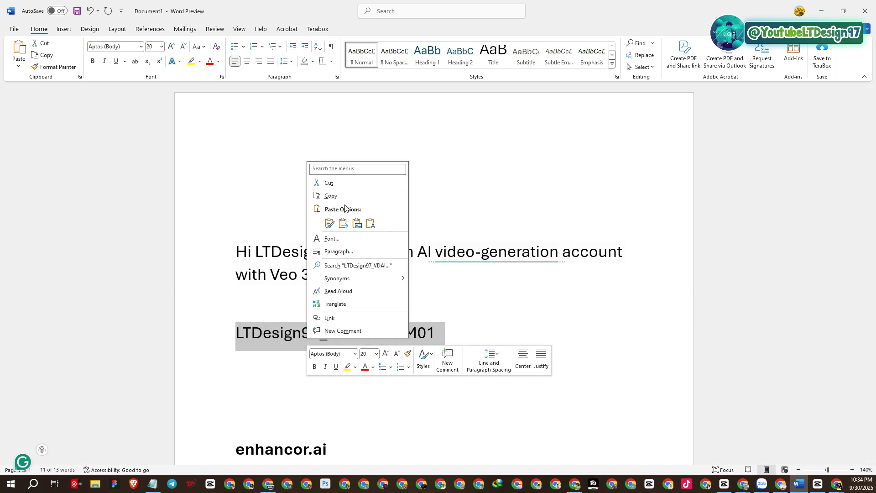
left_click(343, 200)
right_click(272, 338)
left_click(305, 194)
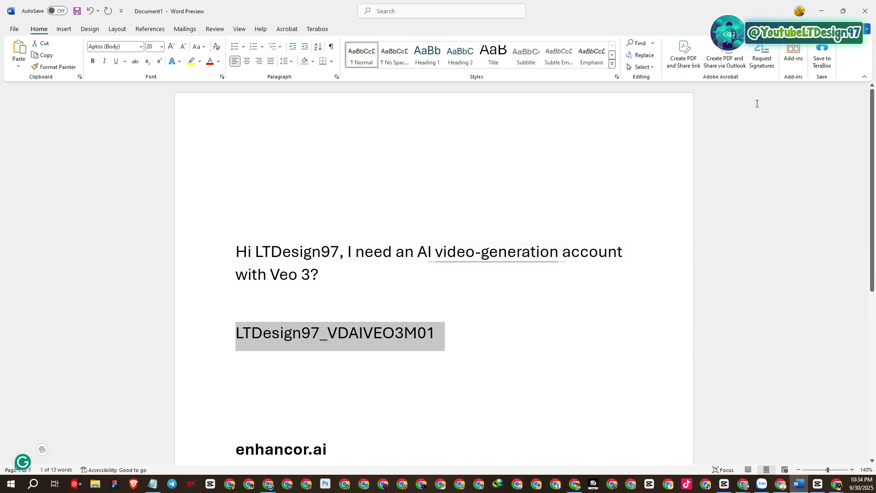
Step: Return to the Facebook chat, then paste and send the account retrieval password
left_click(822, 12)
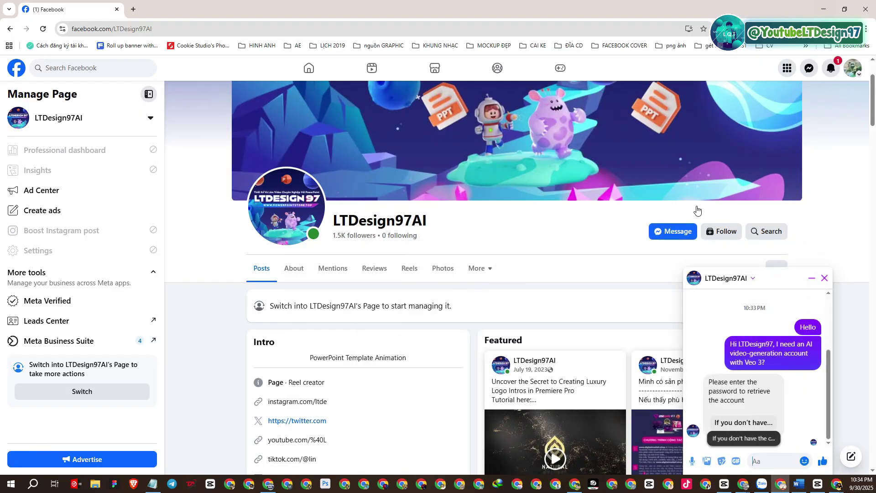
right_click(766, 458)
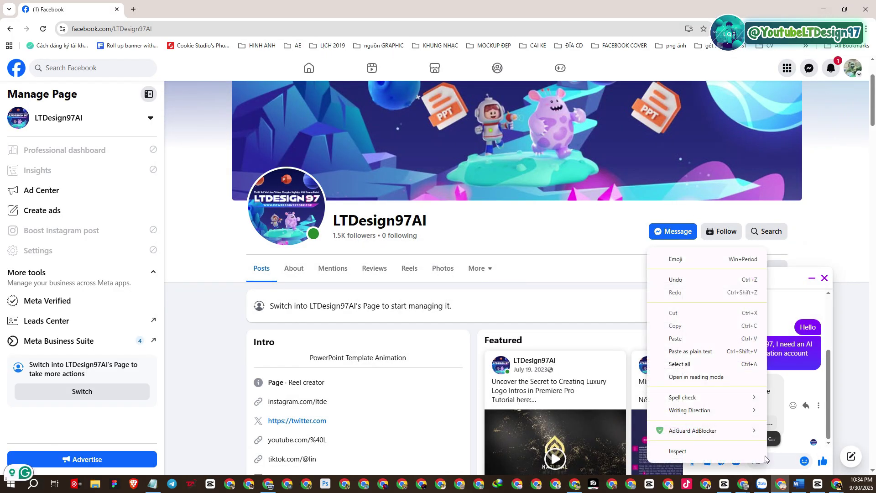
left_click(676, 338)
left_click_drag(789, 462, 708, 461)
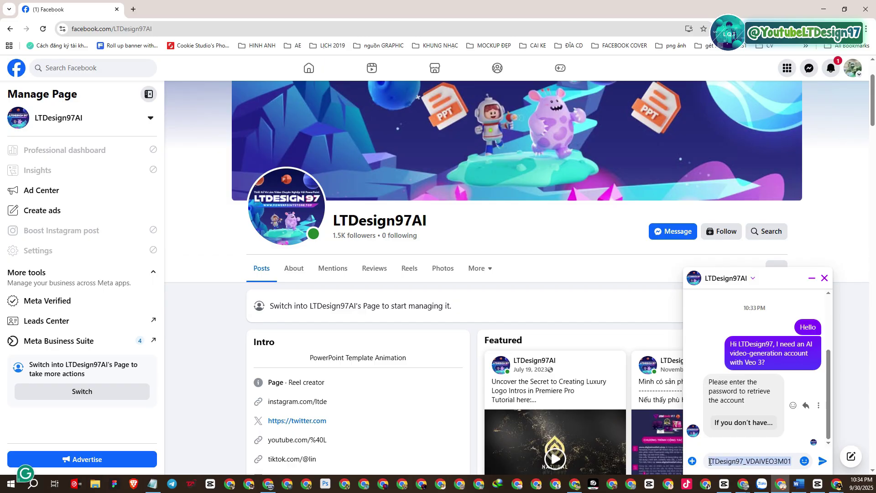
left_click(822, 463)
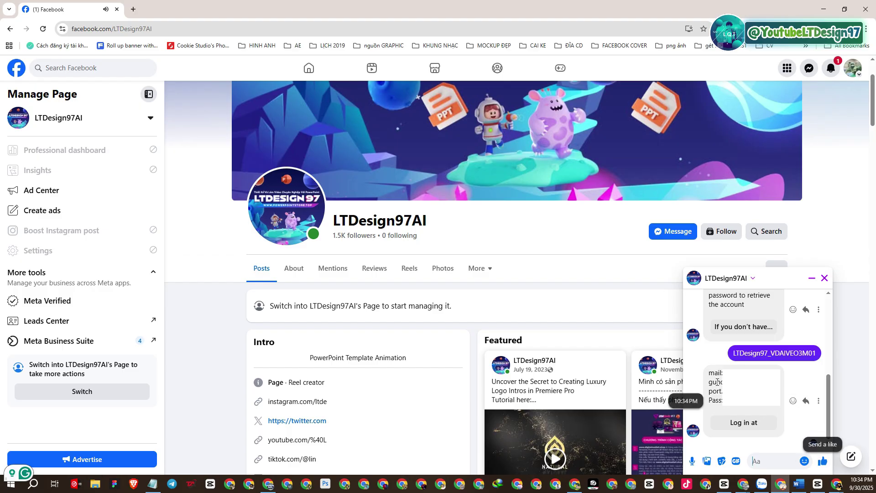
Step: Open the Enhancor login link from the chat reply and fill in the sign-in e-mail copied from that reply
left_click(742, 424)
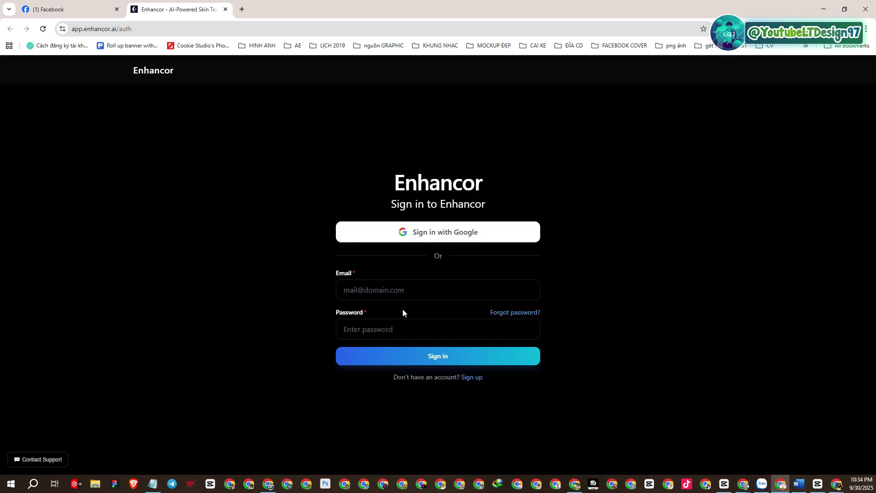
left_click(97, 18)
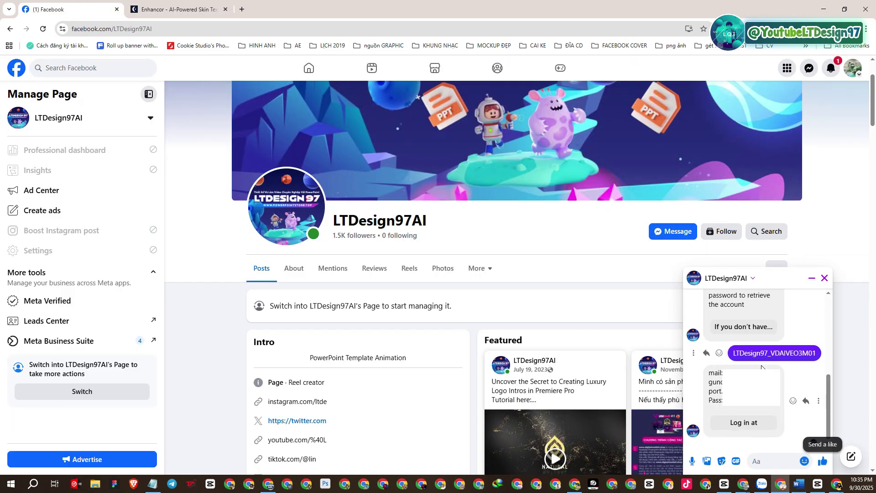
left_click_drag(710, 379, 722, 394)
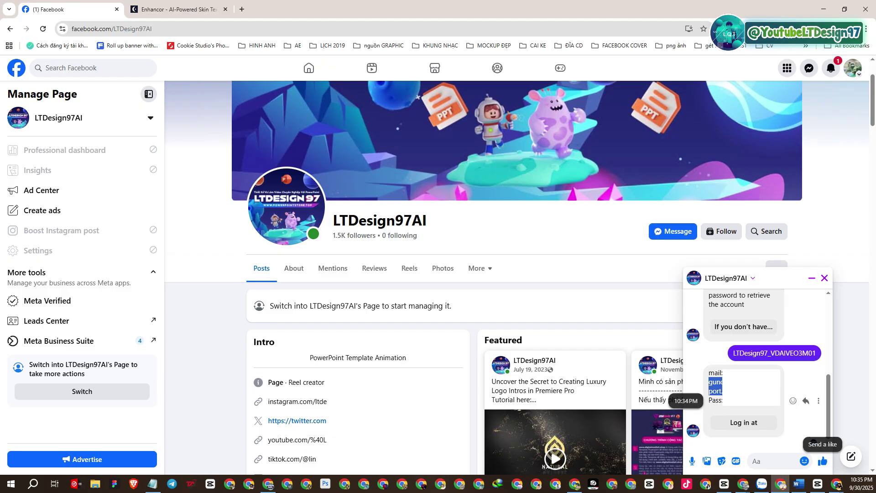
right_click(723, 393)
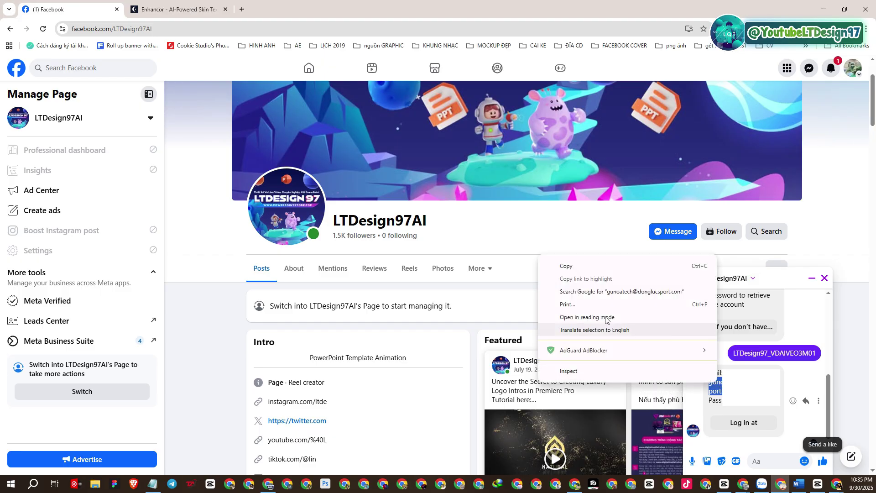
left_click(577, 268)
left_click(173, 9)
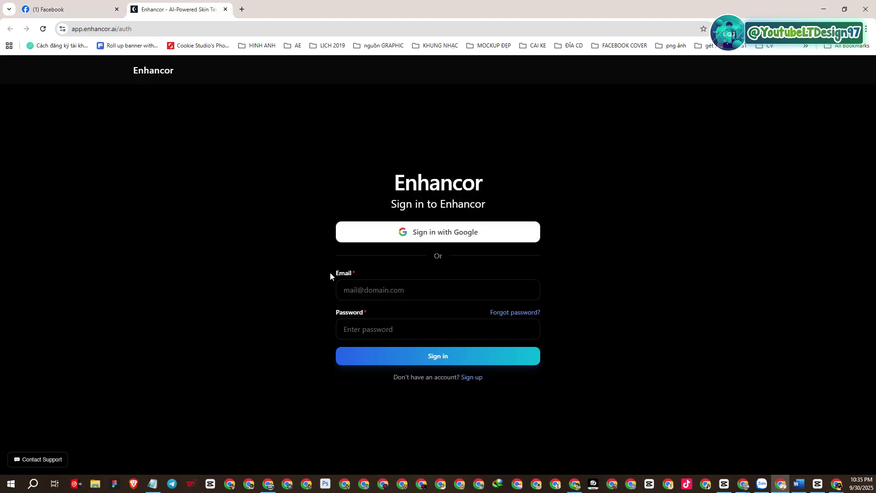
left_click(355, 289)
key("ctrl+v")
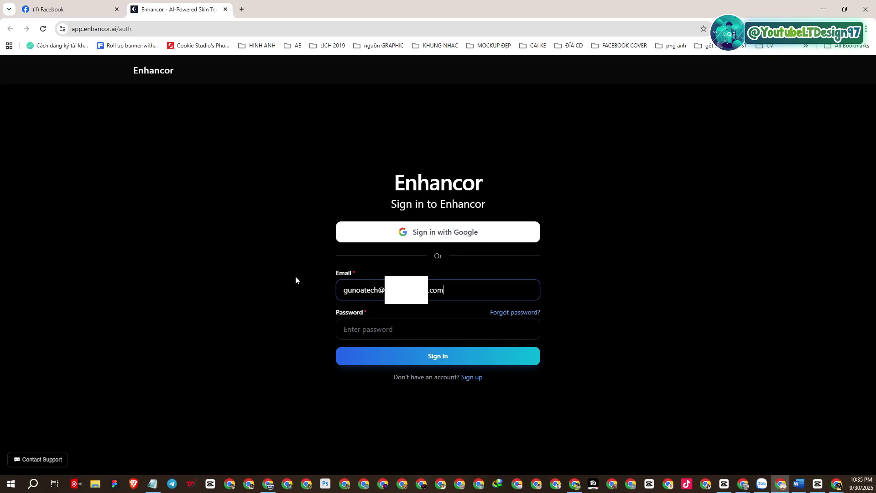
left_click(201, 271)
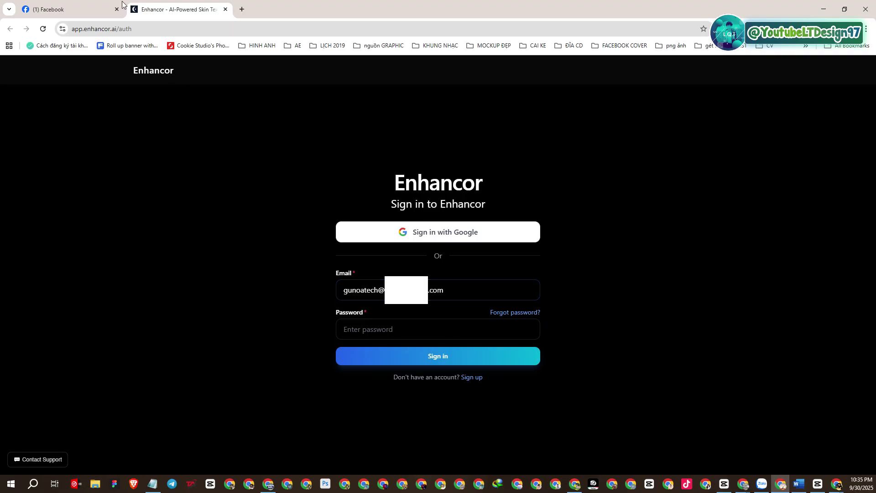
Step: Copy the account password from the Facebook chat reply, paste it into the Enhancor password field and sign in
left_click(97, 6)
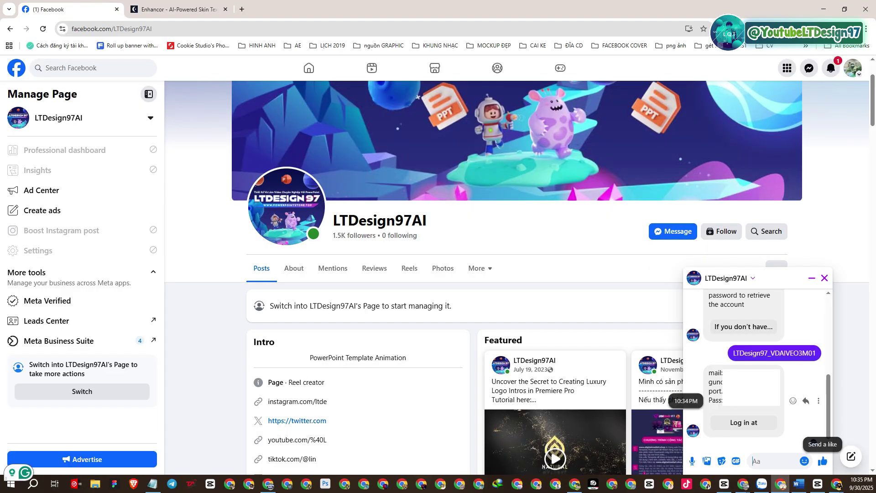
right_click(779, 408)
left_click(646, 286)
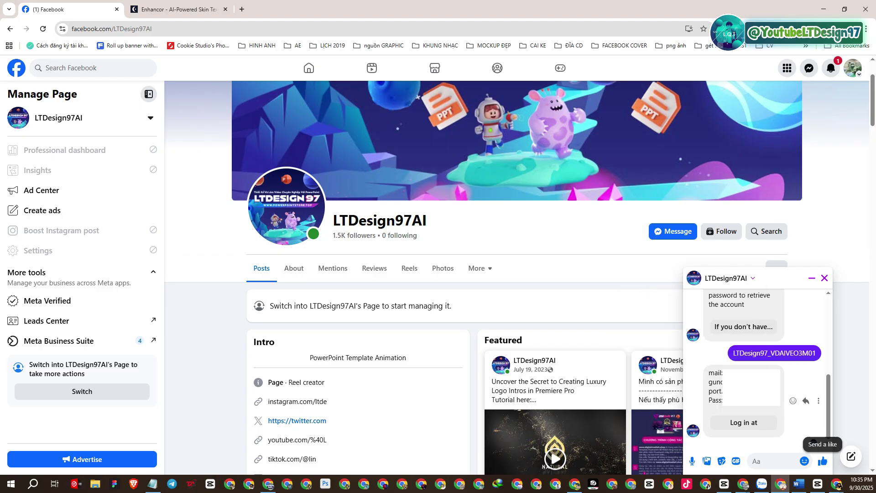
left_click(174, 9)
left_click(472, 331)
key("ctrl+v")
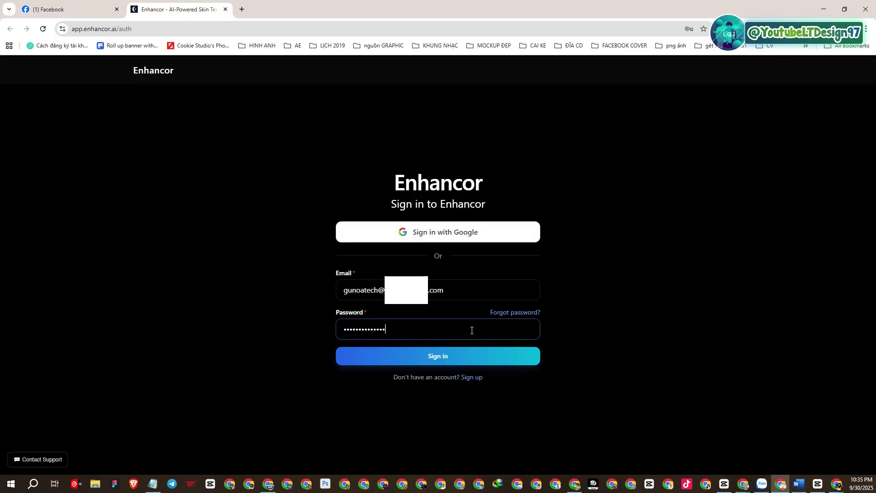
left_click(478, 362)
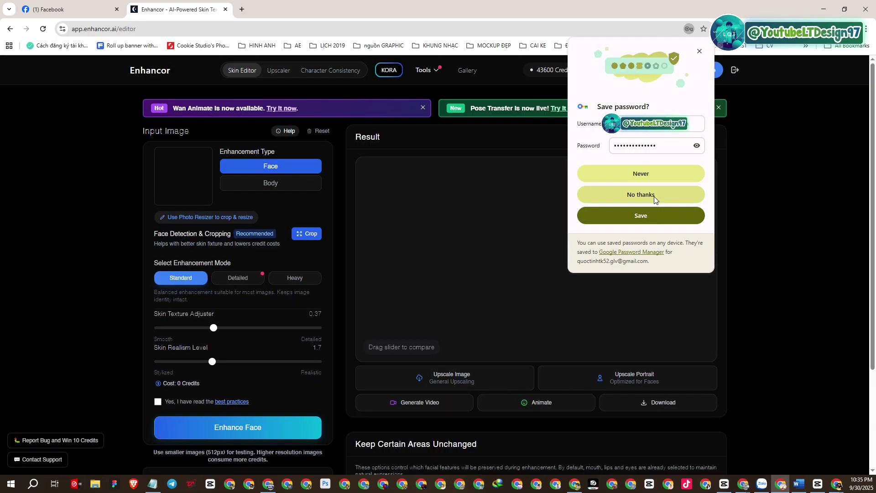
Step: Decline saving the account password in the browser, and open the Video Generator tool
left_click(656, 195)
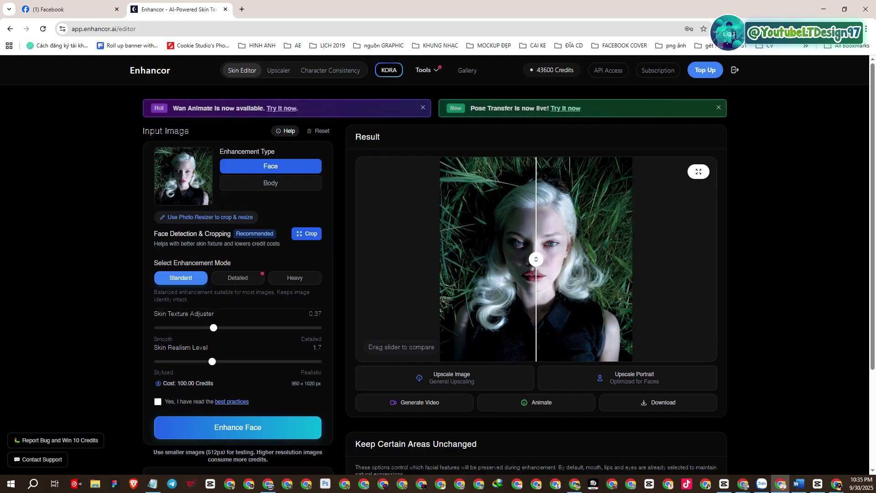
left_click(428, 73)
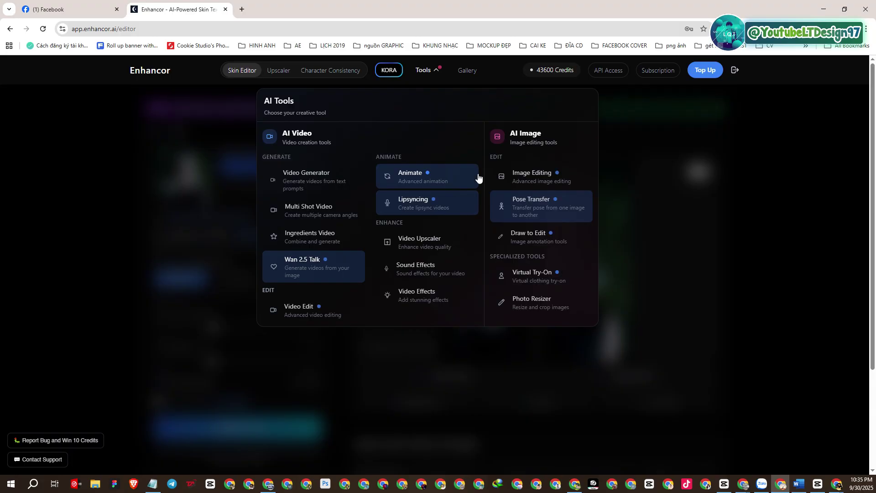
left_click(310, 190)
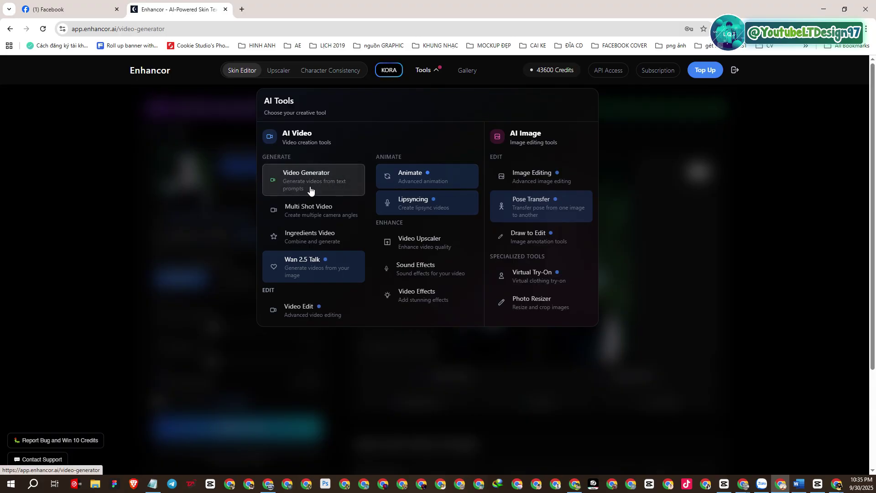
Step: Choose the Google Veo 3 model in the Video Generator and switch it to Text to Video mode
mouse_move(231, 256)
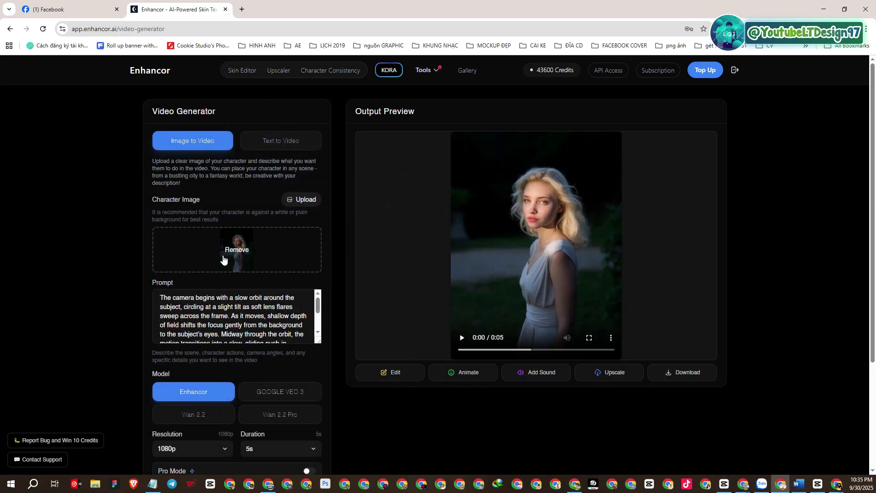
scroll(235, 283, "down", 2)
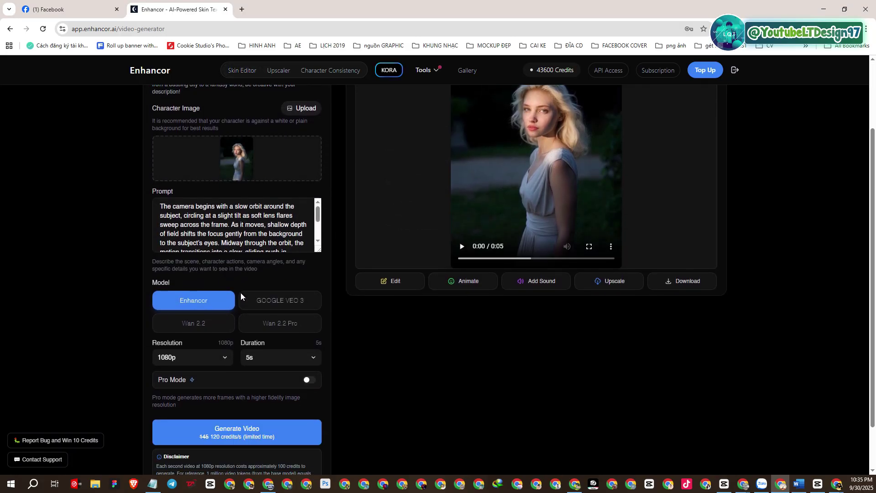
left_click(274, 301)
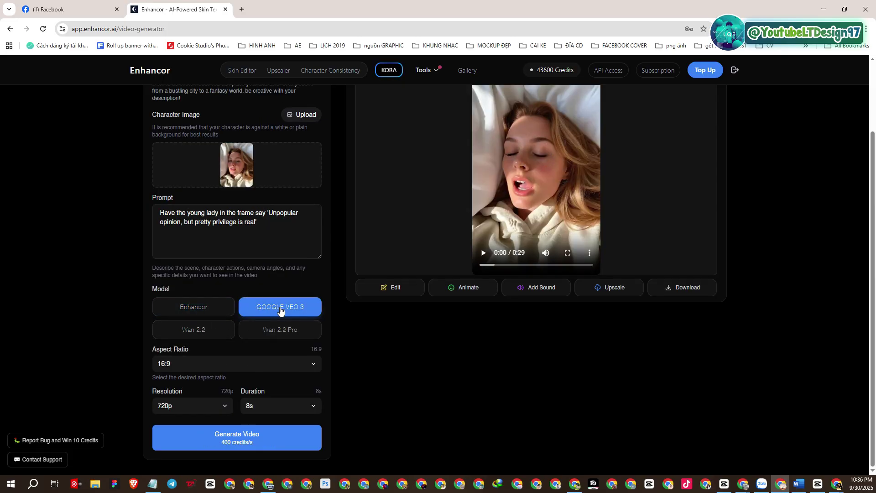
scroll(272, 277, "up", 2)
left_click(279, 146)
scroll(273, 318, "down", 1)
scroll(272, 318, "down", 1)
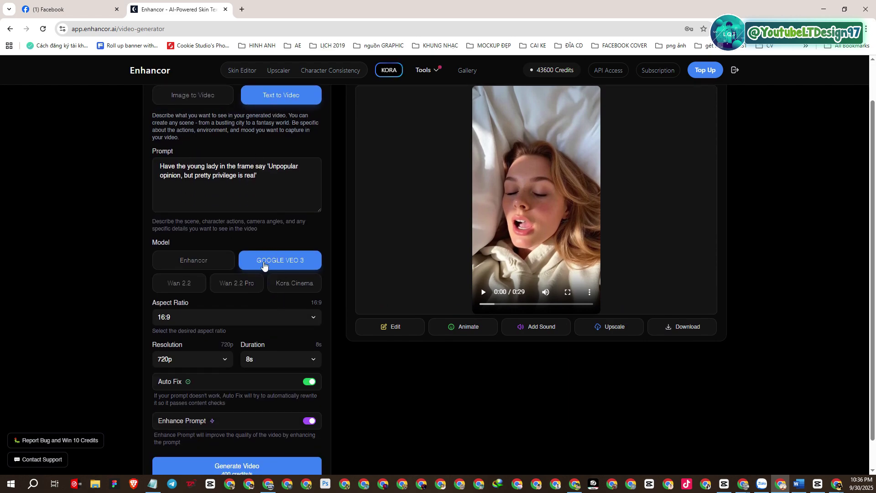
scroll(275, 258, "up", 1)
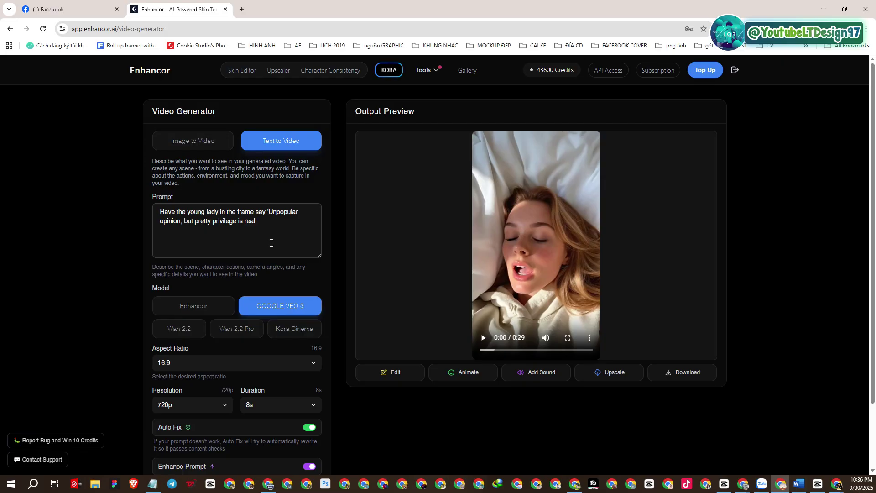
Step: Switch to the notes file to copy the ant story prompt, and return to the Video Generator's prompt box
left_click_drag(273, 236, 159, 217)
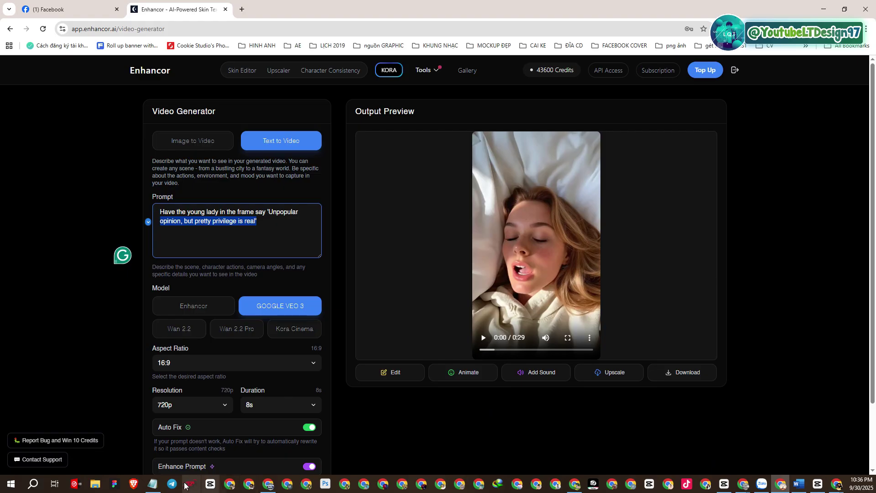
left_click(152, 484)
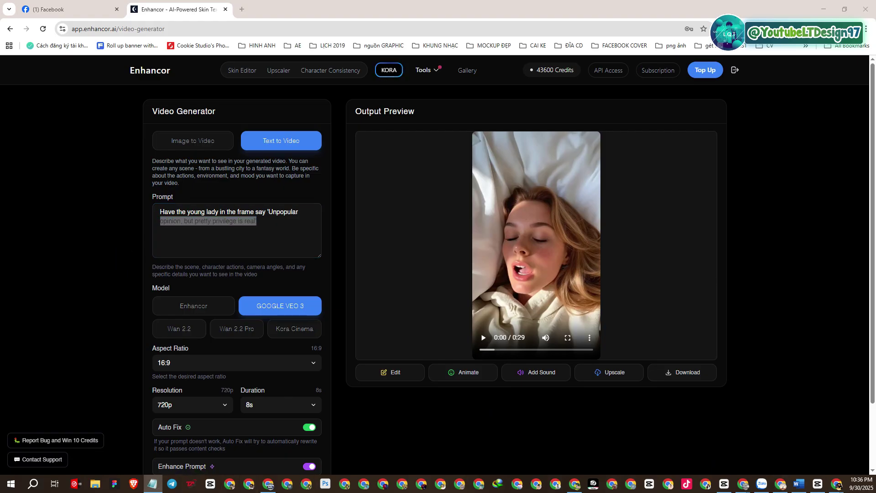
left_click(270, 225)
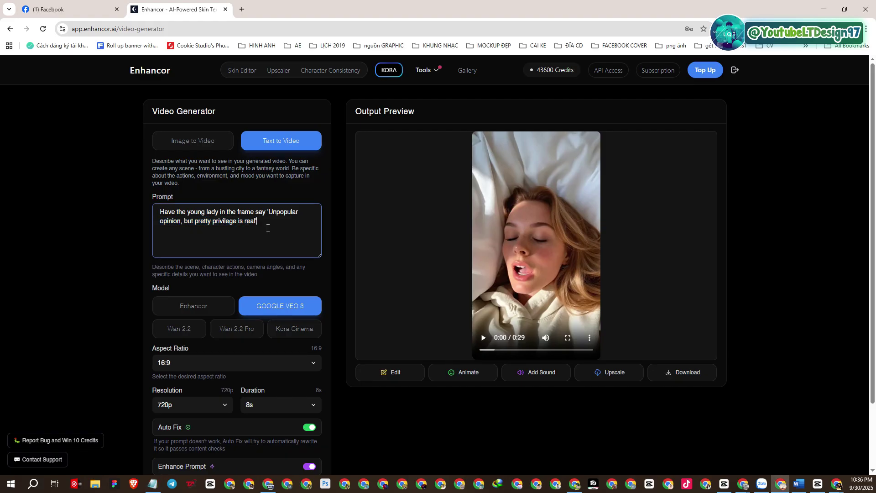
Step: Duplicate the Video Generator browser tab five times so that several videos can be set up in parallel
right_click(192, 15)
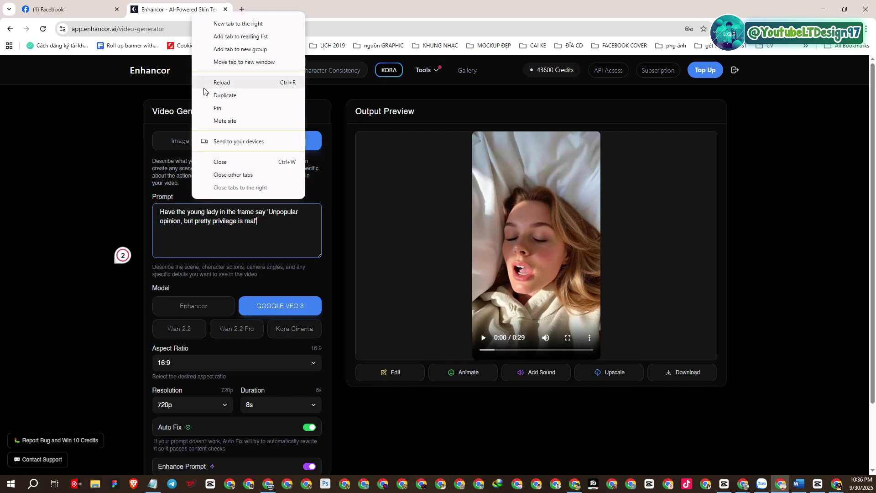
left_click(216, 94)
right_click(290, 14)
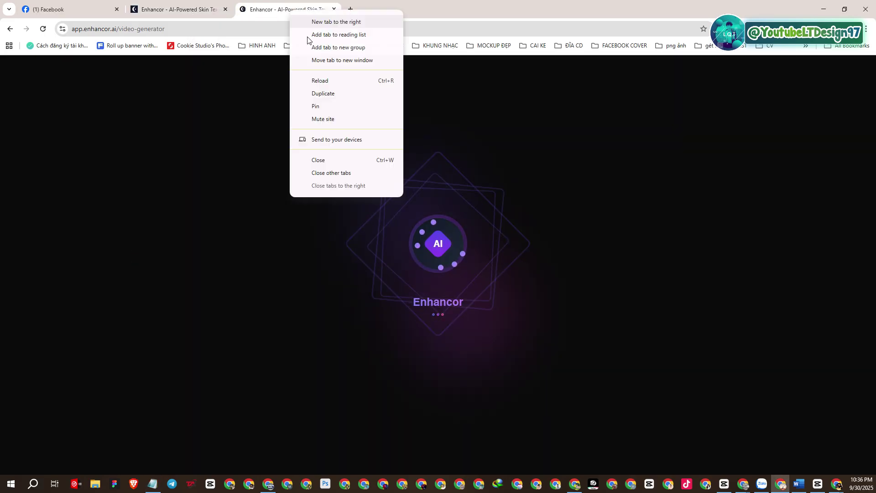
left_click(315, 87)
right_click(376, 7)
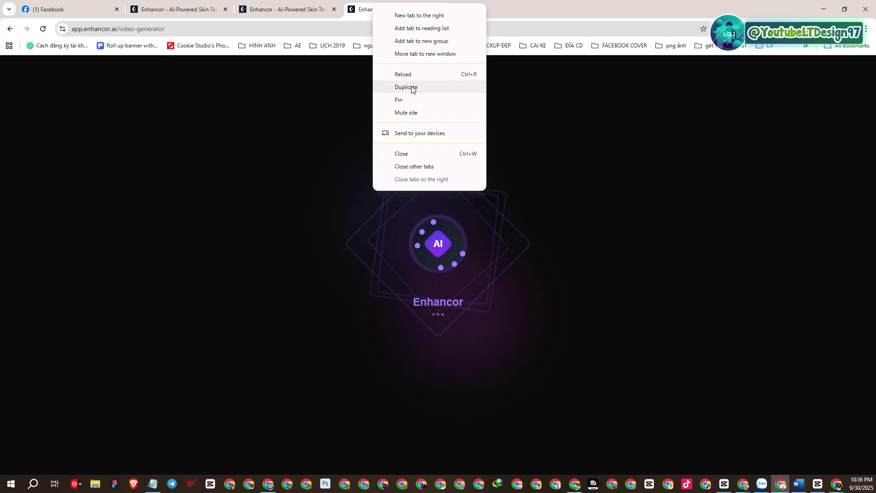
left_click(408, 87)
right_click(470, 12)
left_click(503, 93)
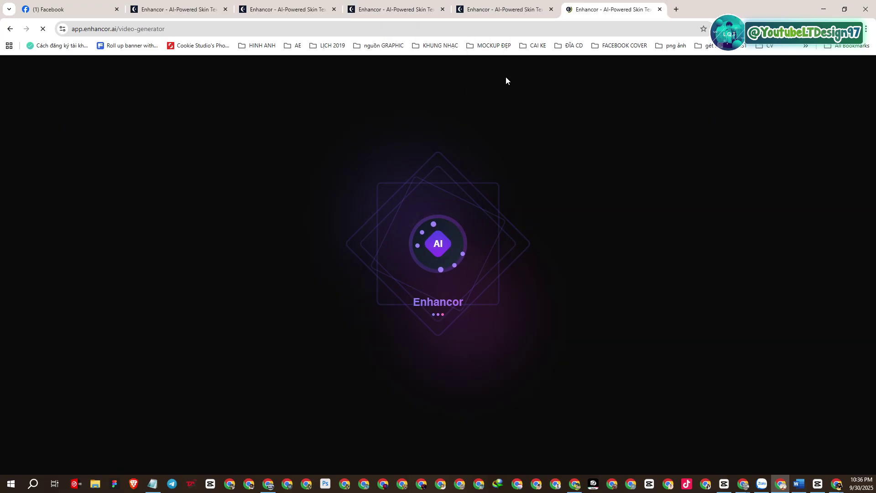
right_click(591, 13)
left_click(623, 95)
Step: Replace the sample prompt in the first Video Generator tab with the copied Disney Pixar-style ant prompt, and check its text to the end
left_click(194, 9)
left_click_drag(267, 232, 159, 225)
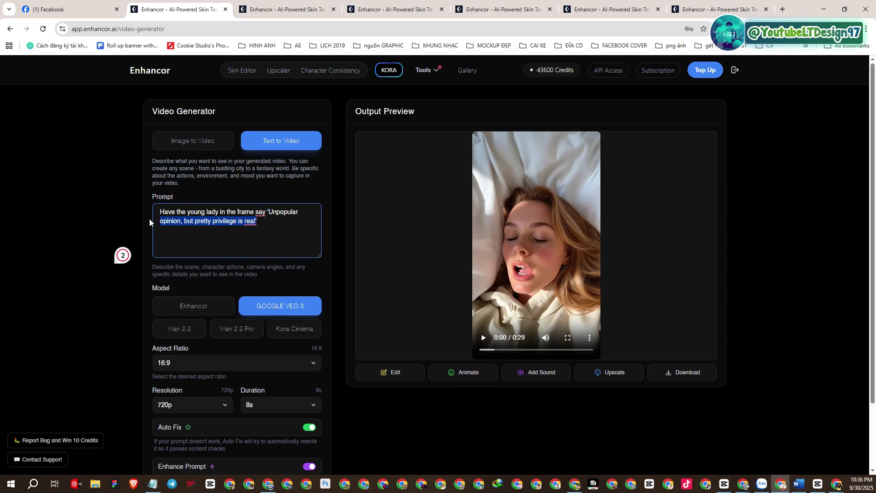
key("ctrl+a")
right_click(203, 227)
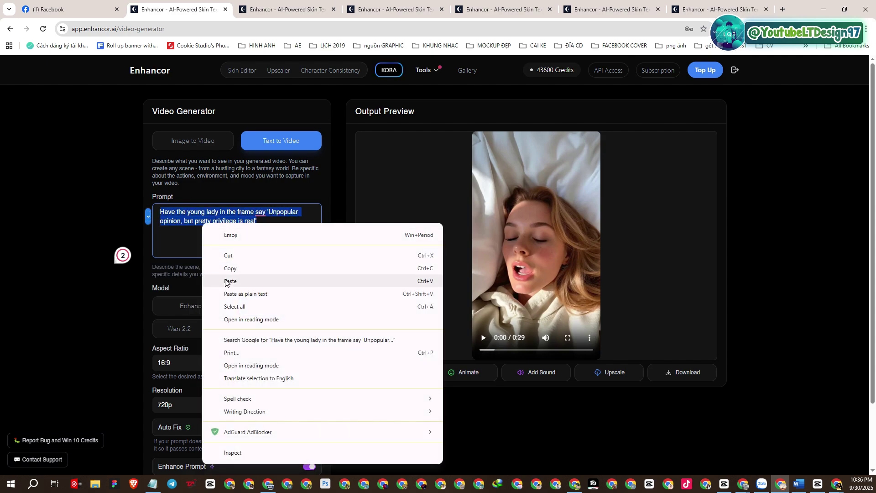
left_click(224, 280)
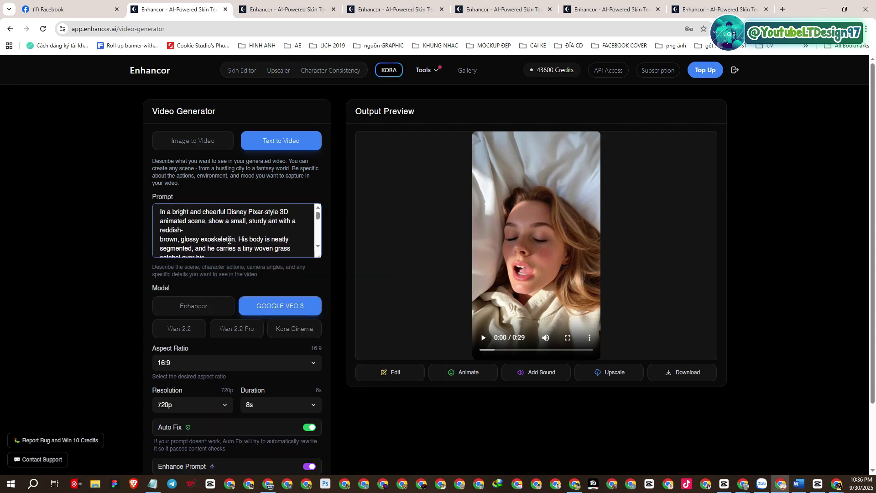
scroll(230, 240, "down", 10)
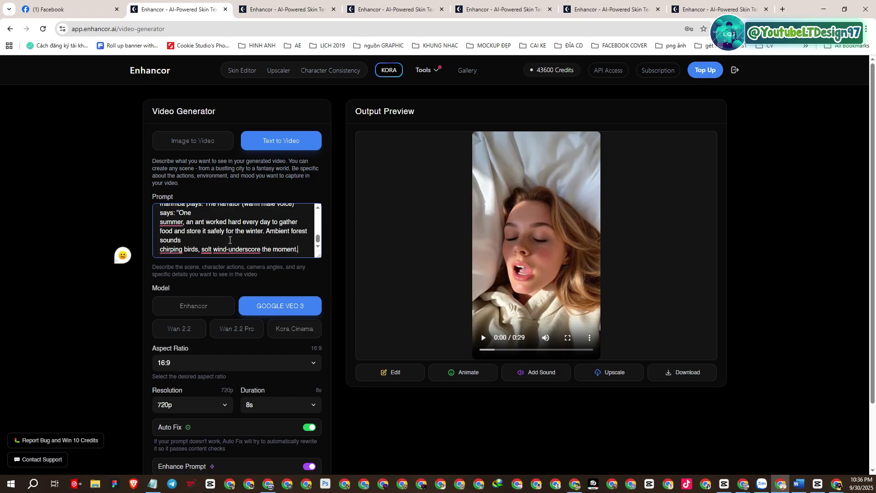
scroll(230, 241, "up", 10)
scroll(210, 233, "down", 6)
scroll(217, 235, "down", 2)
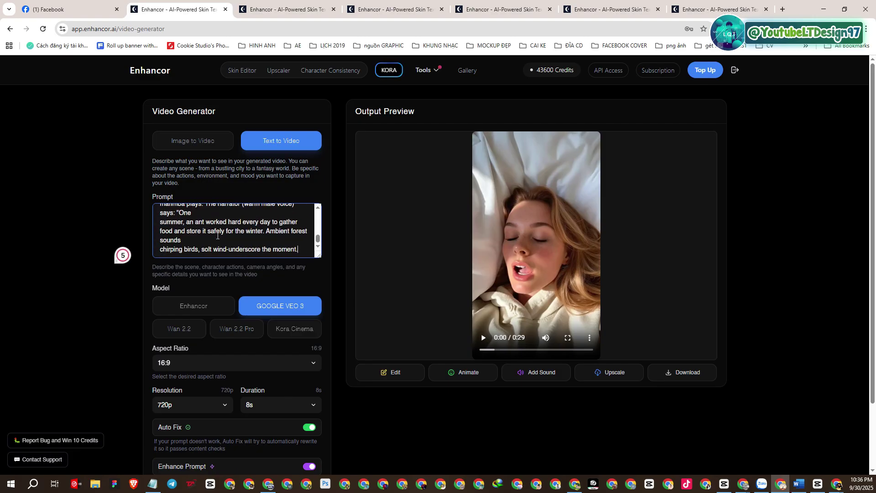
Step: Keep the video's aspect ratio at 16:9 and set its resolution to 1080p
scroll(185, 335, "down", 1)
left_click(183, 358)
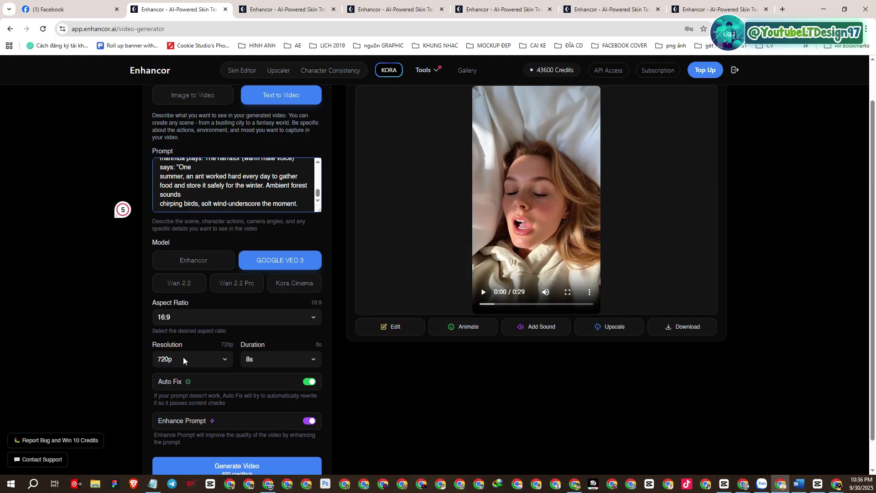
left_click(183, 358)
left_click(193, 319)
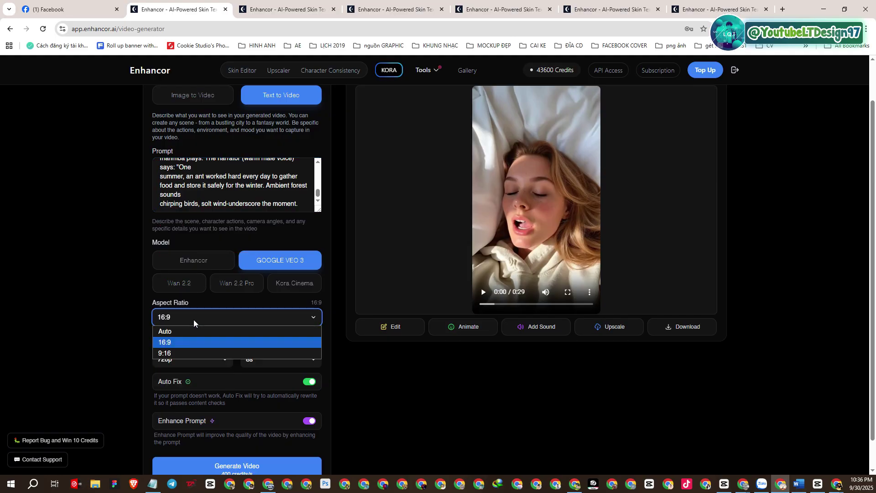
left_click(180, 342)
left_click(171, 360)
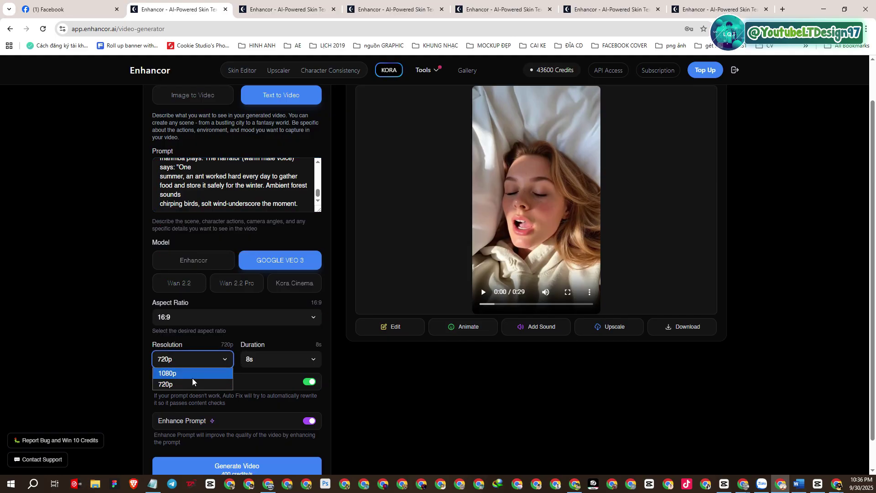
left_click(185, 375)
Step: Keep the duration at 8s, and generate the video with Auto Fix turned off
scroll(229, 335, "down", 1)
left_click(263, 328)
left_click(264, 328)
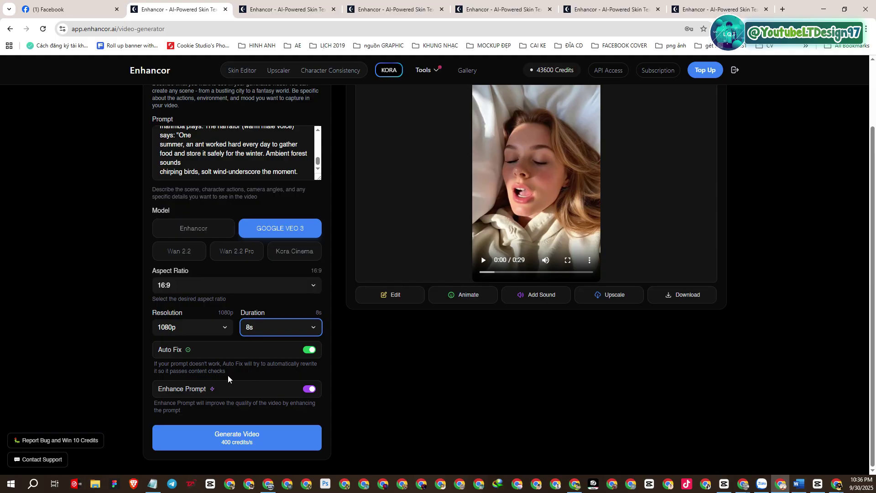
left_click(308, 355)
left_click(252, 440)
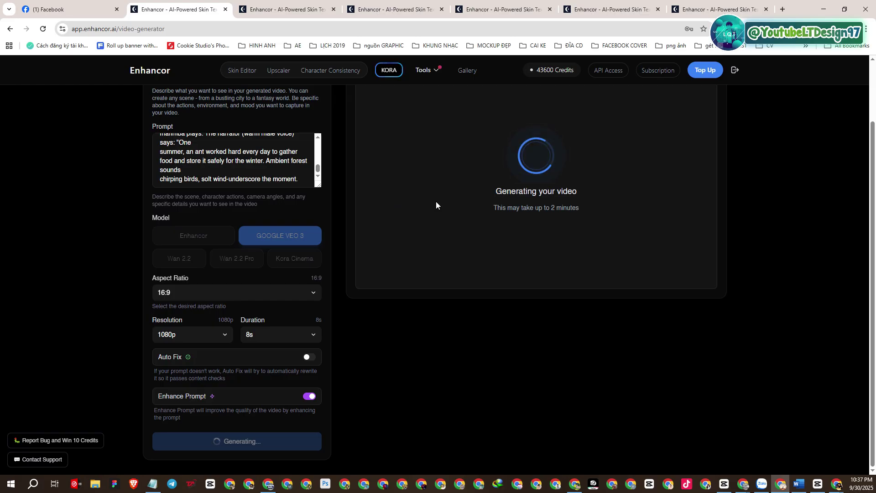
Step: In the second Video Generator tab, choose Text to Video with the Google Veo 3 model
left_click(268, 4)
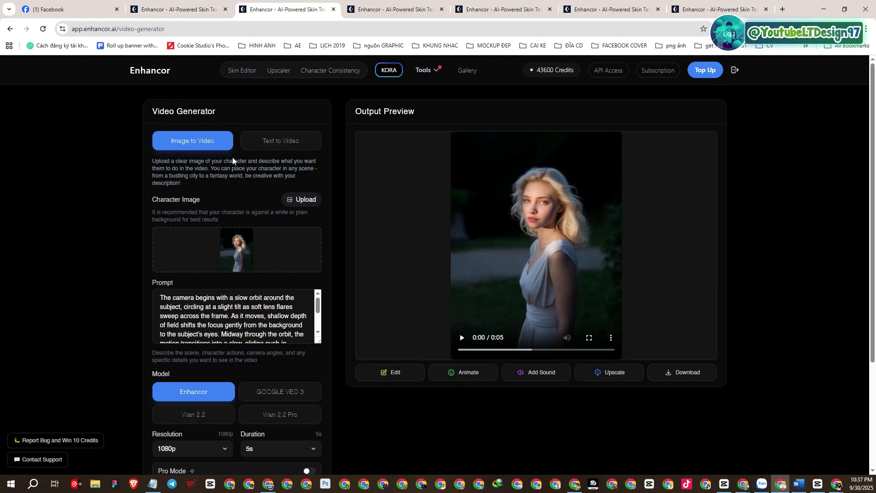
left_click(270, 142)
left_click(269, 305)
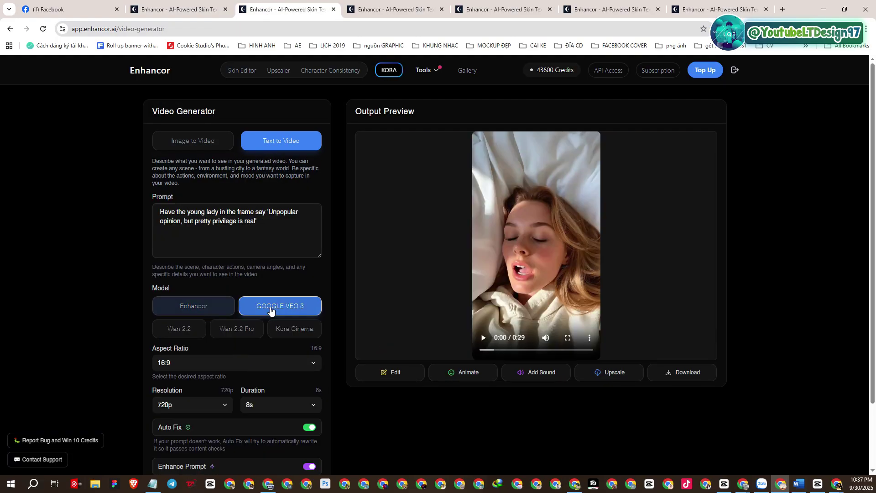
Step: Set the second video's resolution to 1080p and generate it from the pasted ant prompt with Auto Fix on
scroll(242, 311, "down", 2)
left_click(205, 327)
left_click(193, 343)
left_click(311, 354)
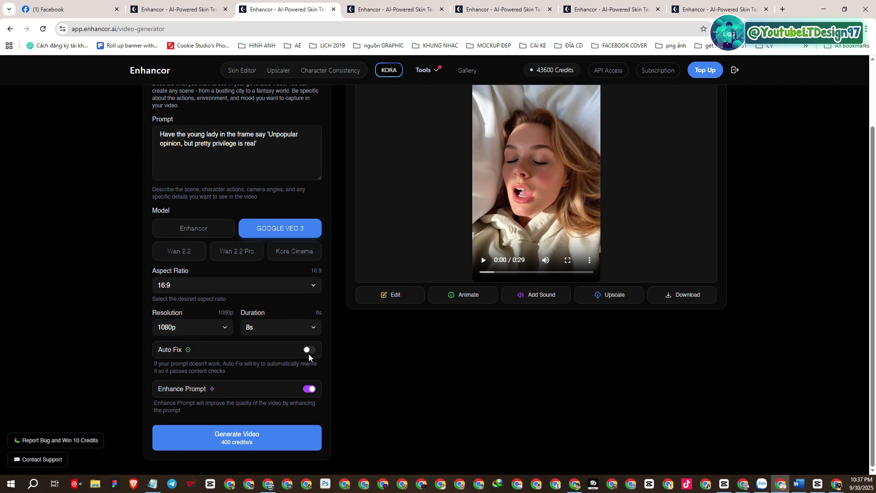
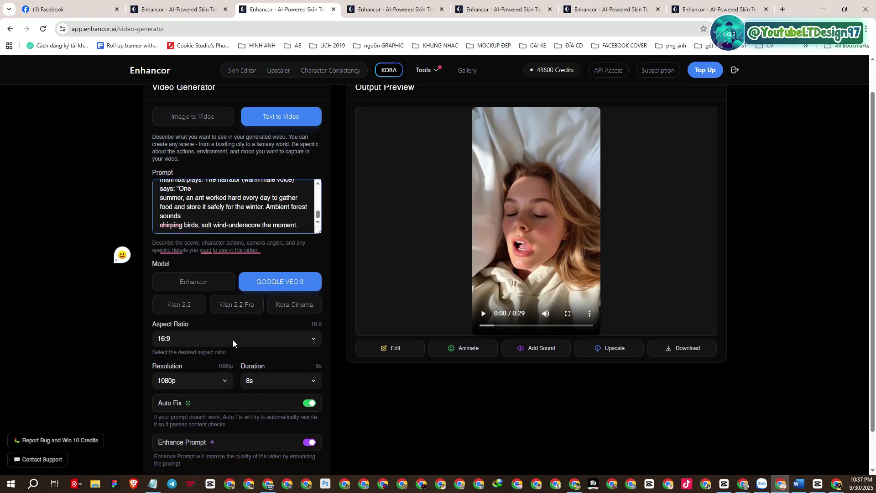
left_click(233, 442)
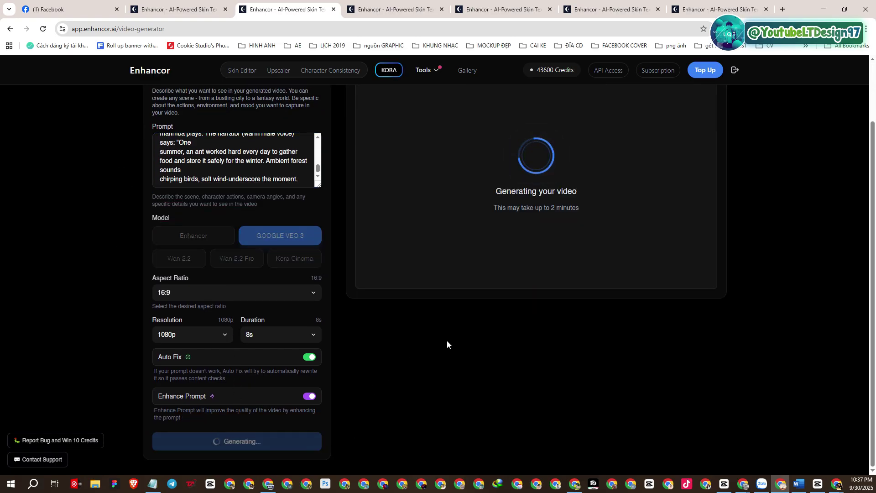
scroll(457, 337, "up", 1)
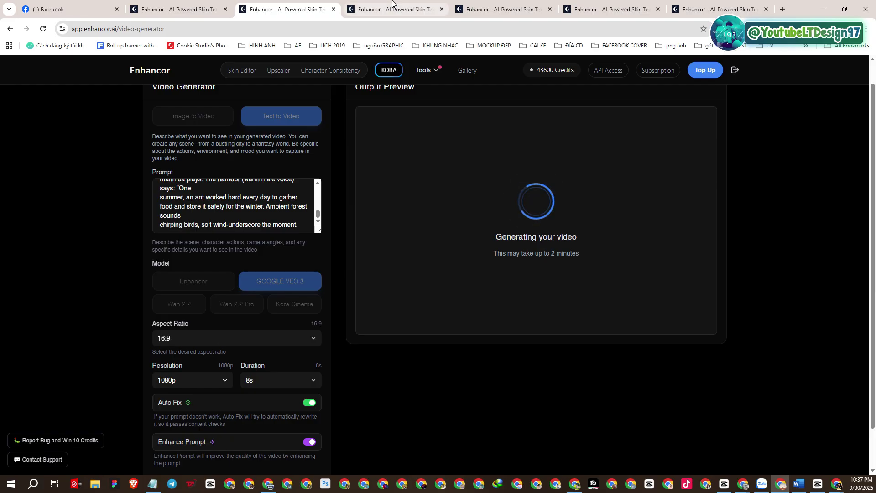
Step: Configure the third Video Generator tab for Text to Video with Google Veo 3 at 1080p resolution
left_click(384, 13)
left_click(275, 150)
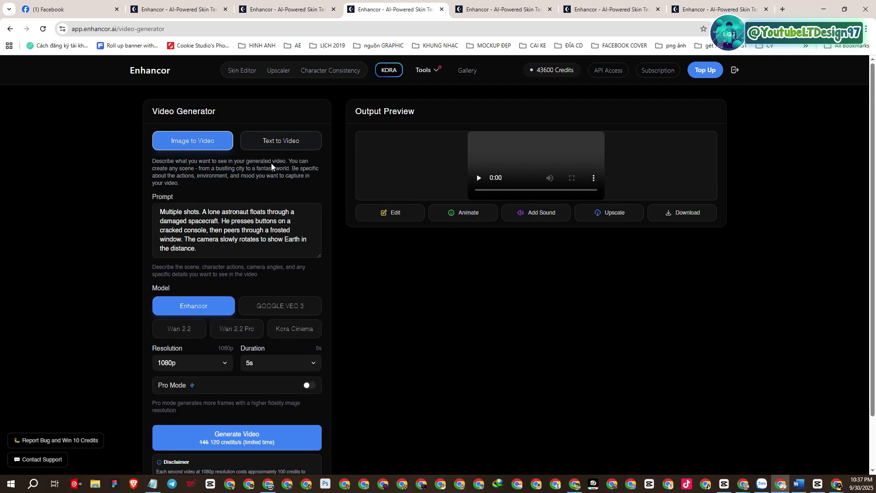
scroll(273, 206, "down", 1)
left_click(278, 264)
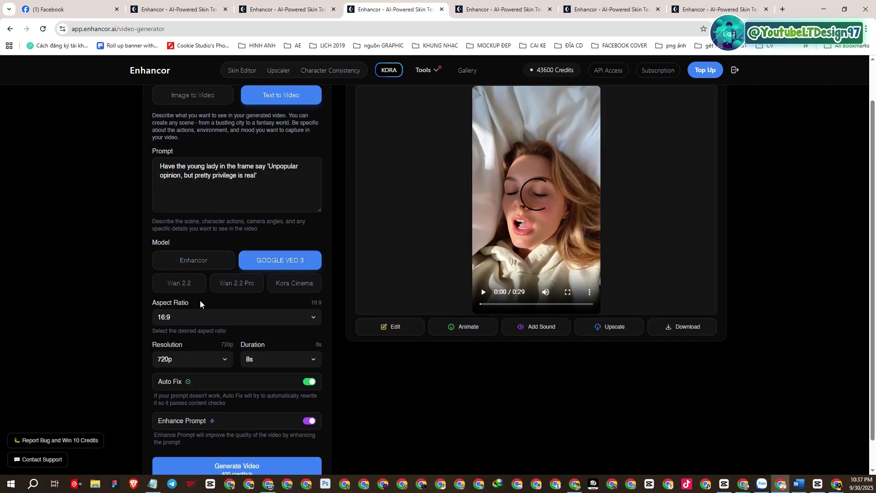
scroll(192, 315, "down", 1)
left_click(184, 328)
left_click(174, 342)
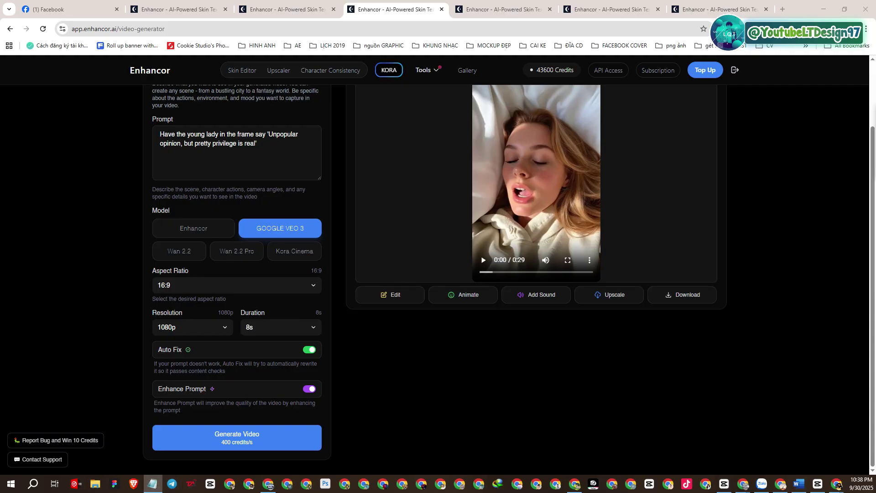
Step: Replace the third tab's sample prompt with the copied scene of the grasshopper laughing at the ant, and generate the video
left_click(256, 145)
key("ctrl+a")
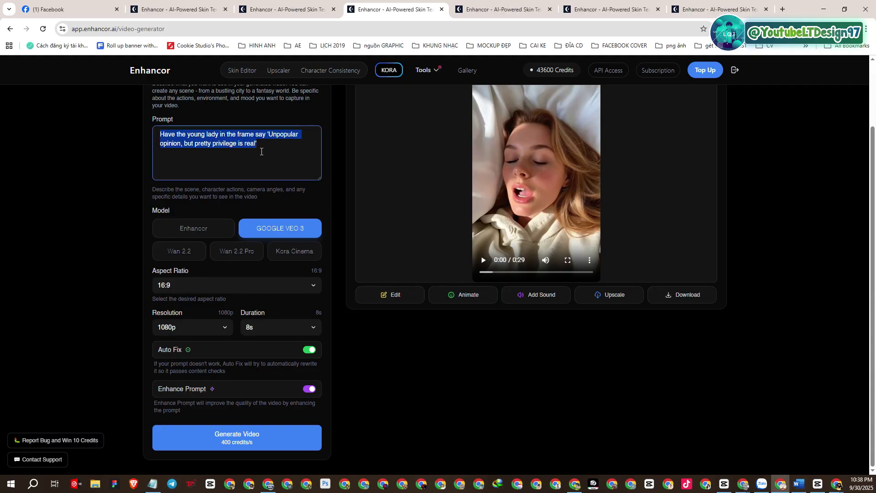
key("ctrl+v")
scroll(260, 157, "up", 5)
scroll(260, 157, "down", 5)
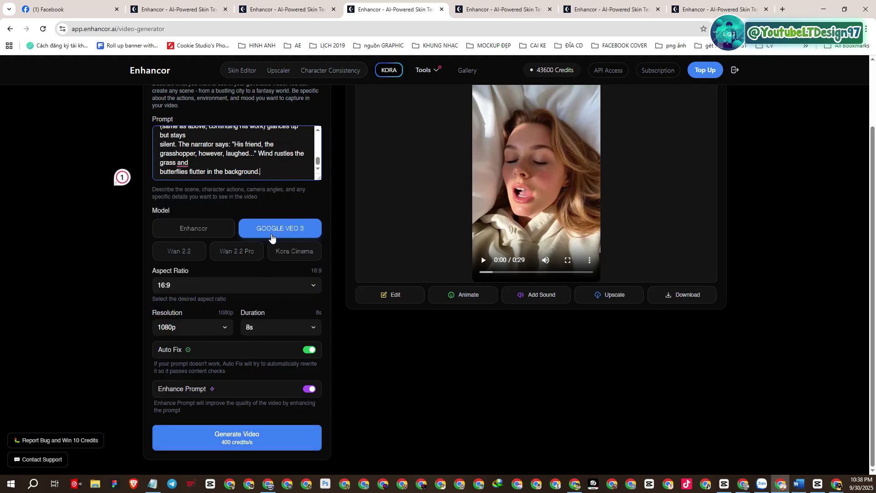
left_click(254, 442)
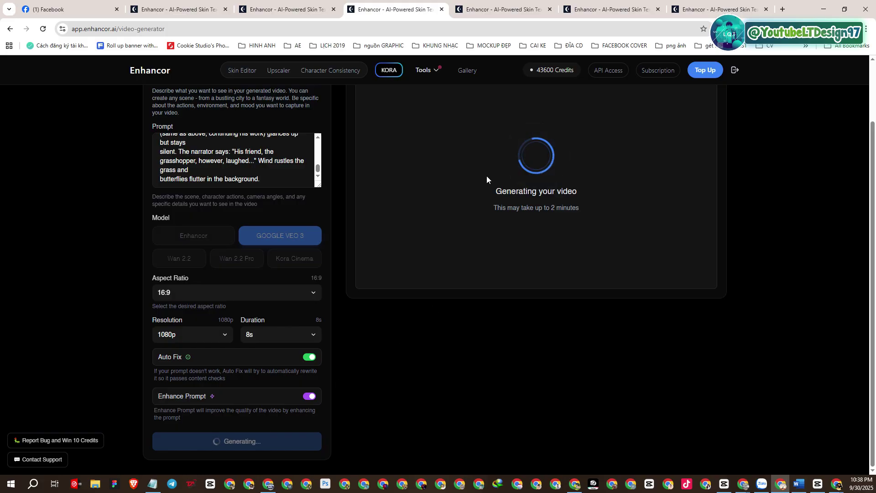
Step: Configure the fourth Video Generator tab for Text to Video with Google Veo 3 at 1080p resolution
left_click(506, 6)
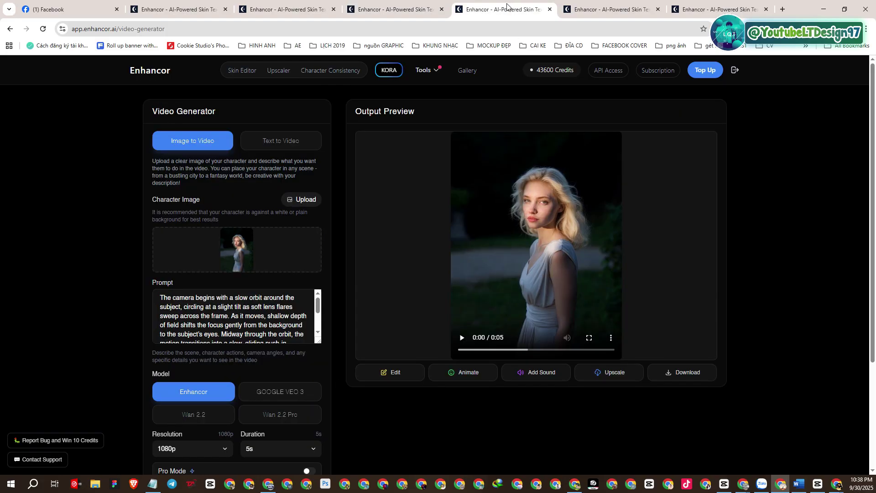
left_click(280, 143)
left_click(273, 307)
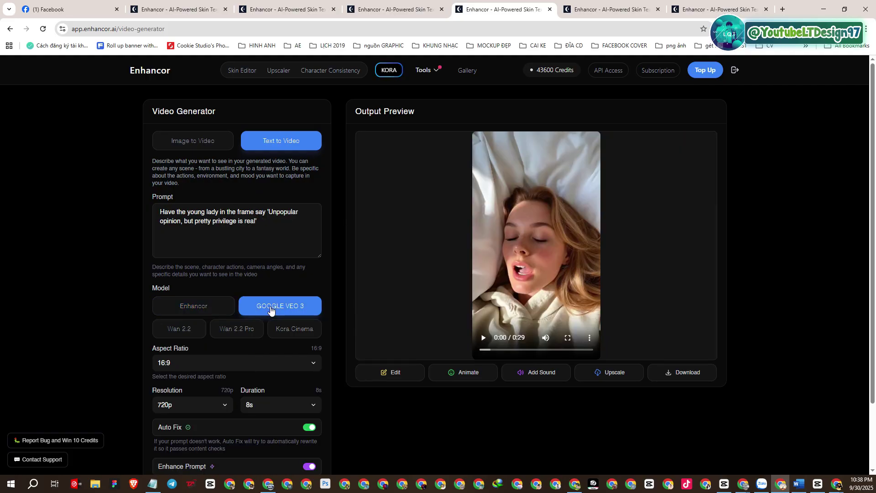
scroll(263, 305, "down", 2)
left_click(212, 327)
left_click(185, 344)
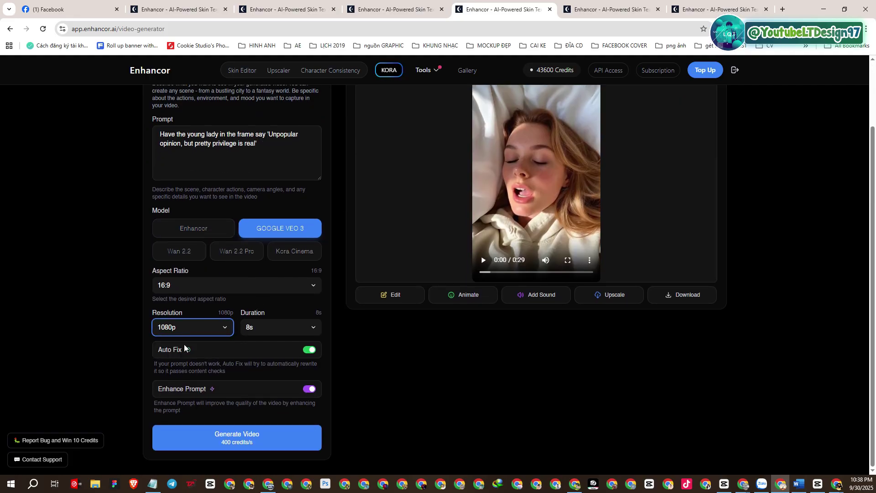
Step: Replace the fourth tab's sample prompt with the prepared sun-drenched meadow grasshopper scene and generate the video
left_click(153, 484)
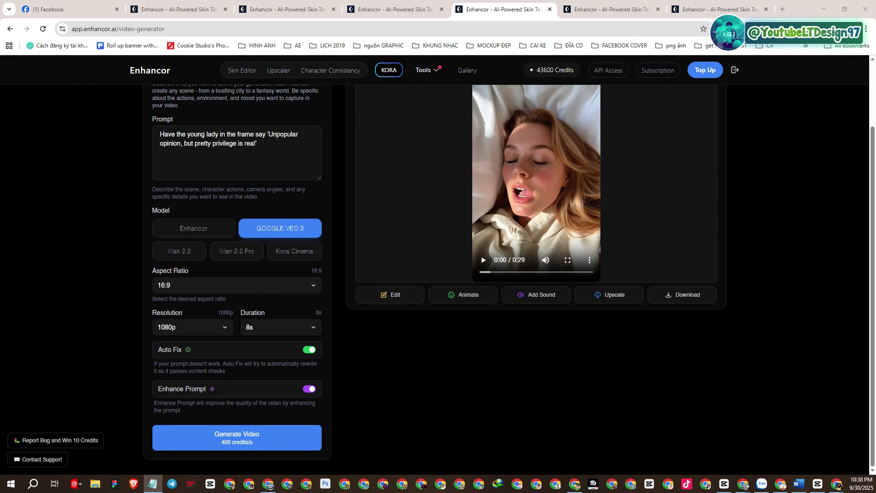
left_click(248, 174)
key("ctrl+a")
key("ctrl+v")
scroll(237, 152, "up", 5)
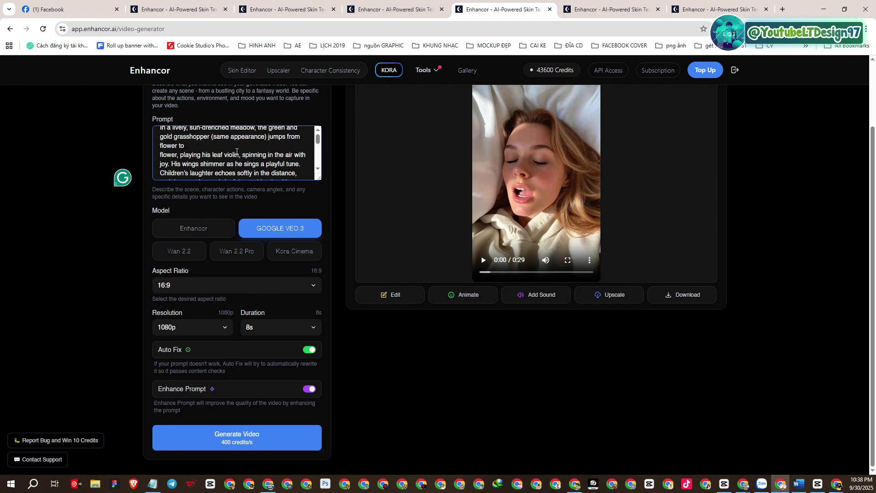
scroll(236, 152, "down", 10)
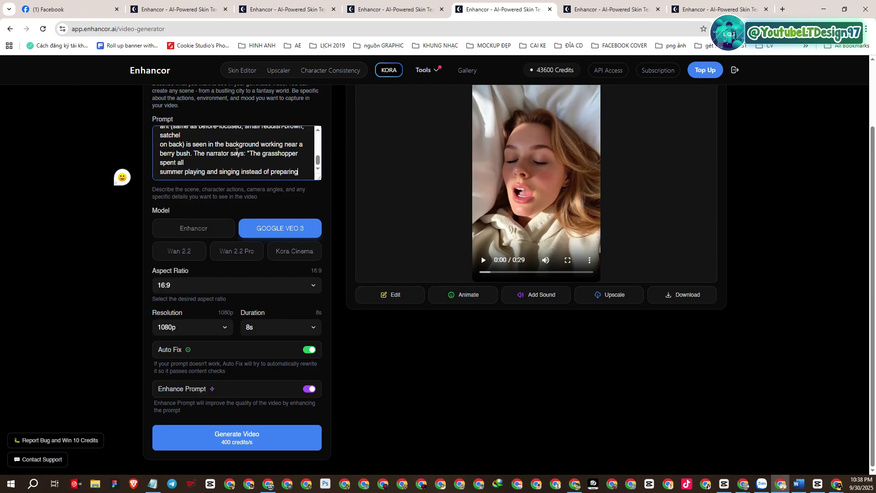
left_click(219, 435)
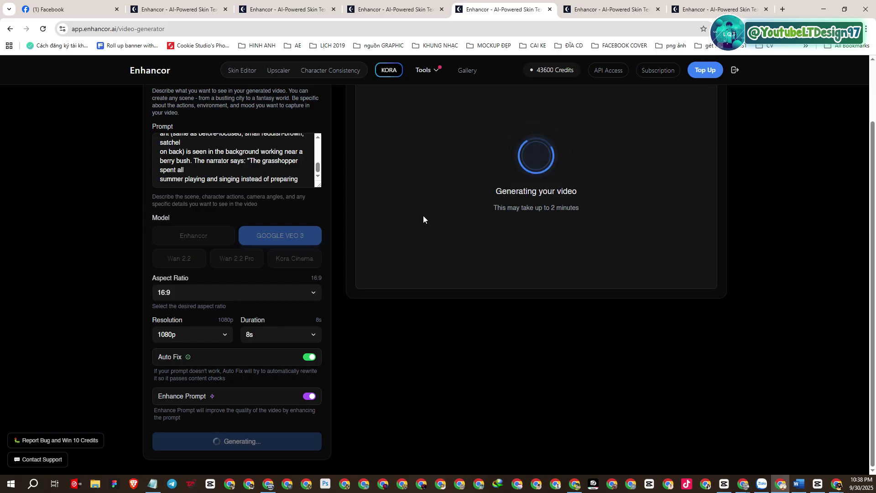
Step: Configure the fifth Video Generator tab for Text to Video with Google Veo 3 at 1080p resolution
key("ctrl+Tab")
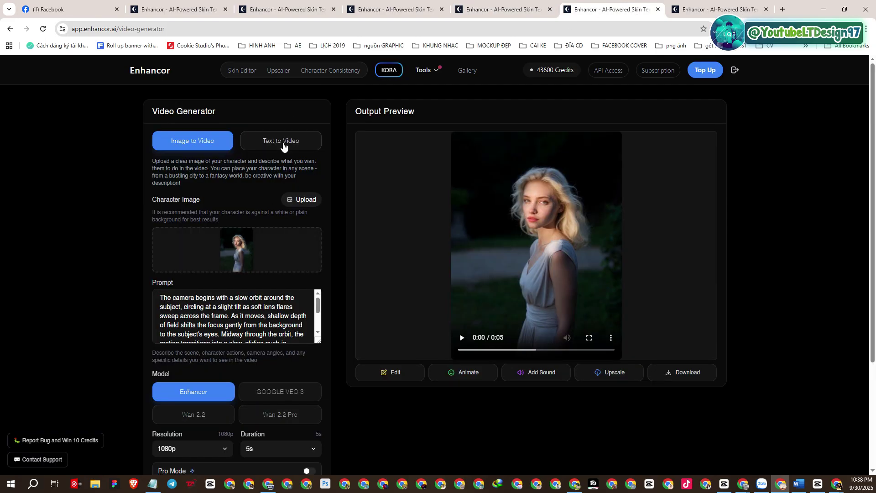
left_click(282, 142)
left_click(276, 310)
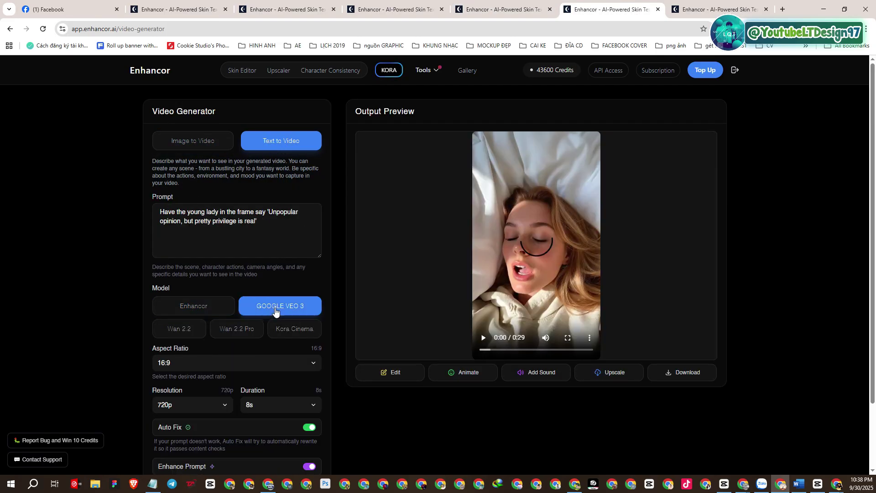
left_click(185, 404)
left_click(176, 417)
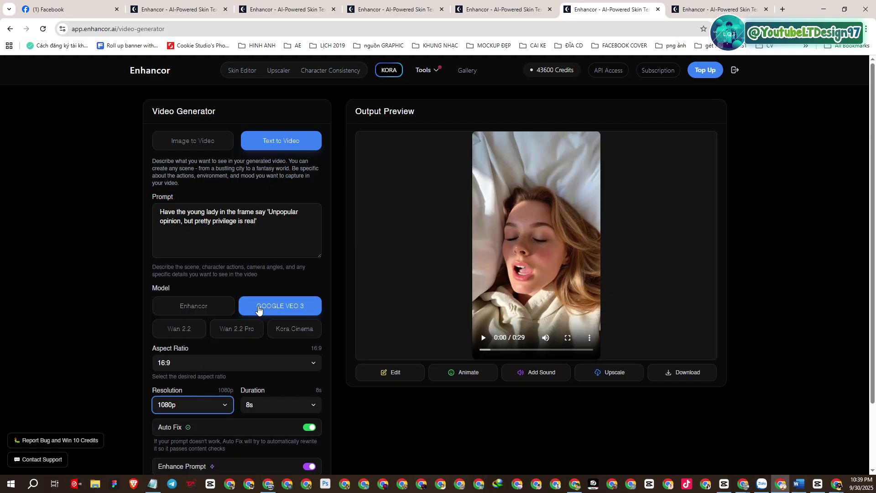
scroll(268, 289, "down", 1)
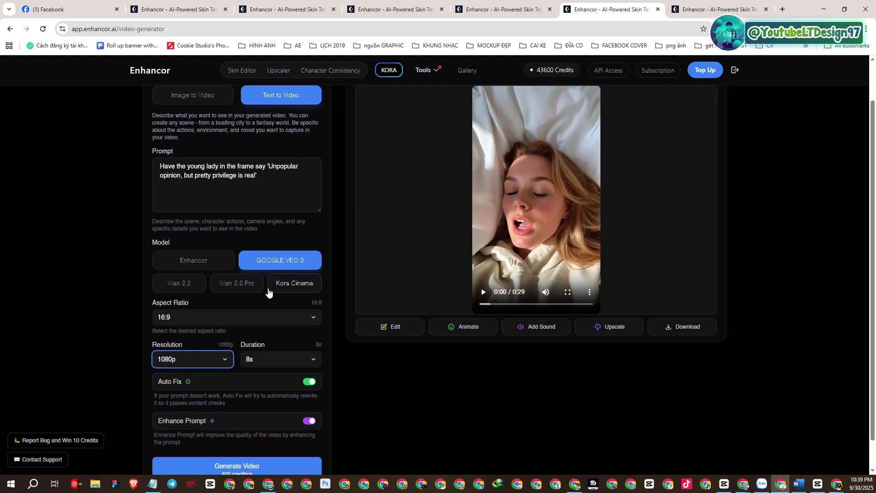
scroll(268, 292, "up", 1)
scroll(268, 292, "down", 1)
scroll(269, 292, "up", 1)
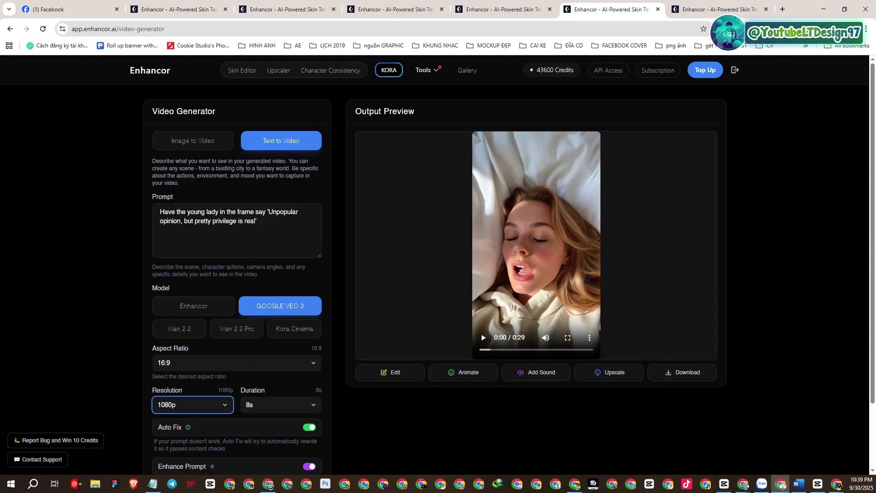
Step: Replace the fifth tab's sample prompt with the prepared snowy landscape scene of the shivering grasshopper and generate the video
key("alt+Tab")
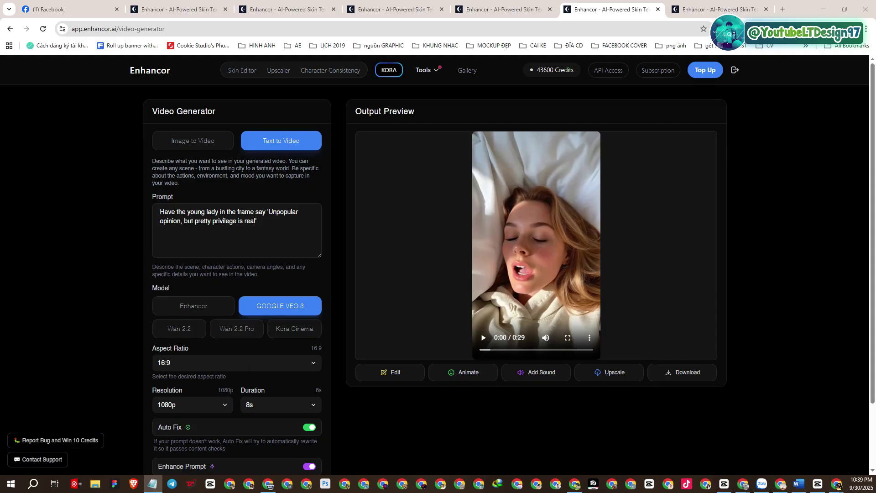
left_click(215, 232)
key("ctrl+a")
key("ctrl+v")
scroll(215, 233, "up", 5)
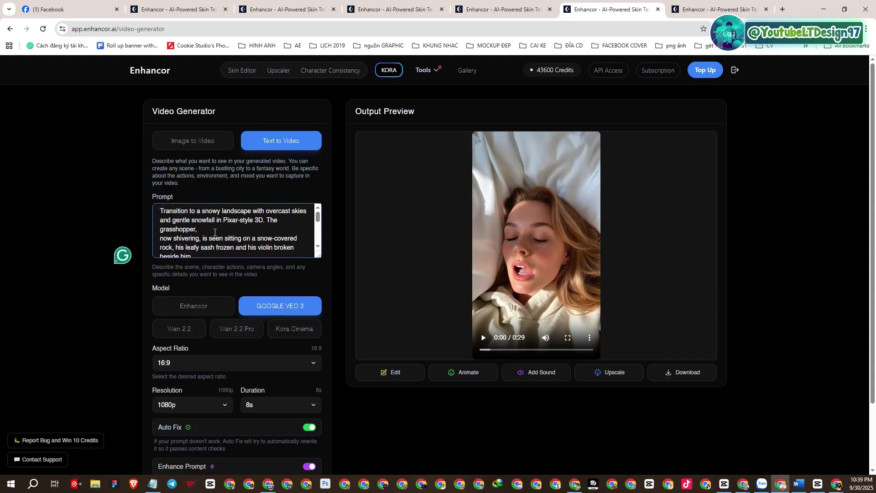
scroll(215, 233, "down", 5)
scroll(232, 256, "down", 2)
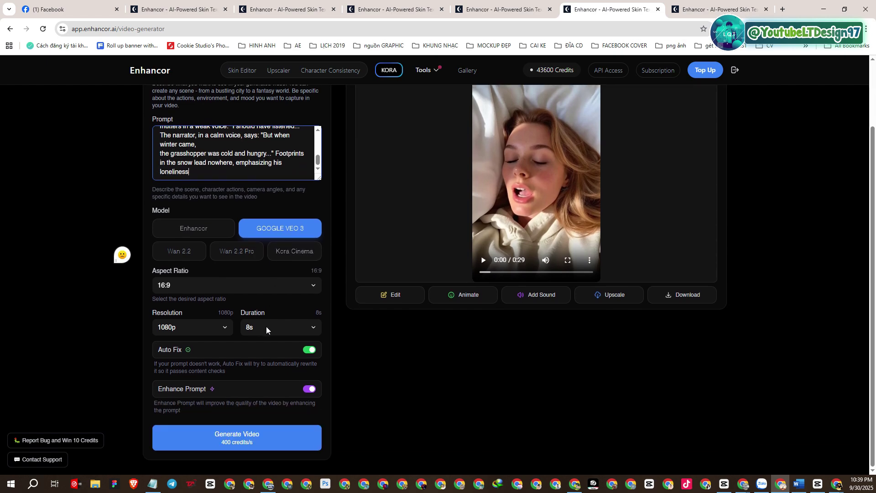
left_click(200, 443)
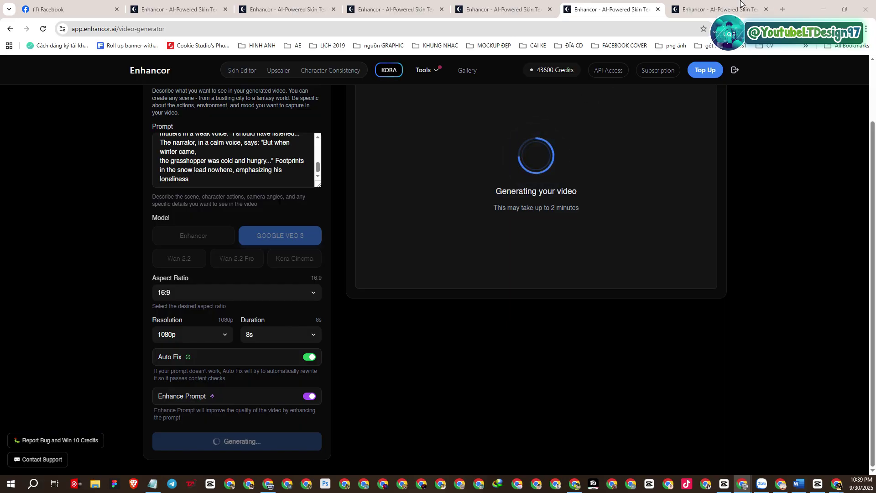
Step: Configure the sixth Video Generator tab for Text to Video with Google Veo 3 at 1080p resolution
left_click(715, 9)
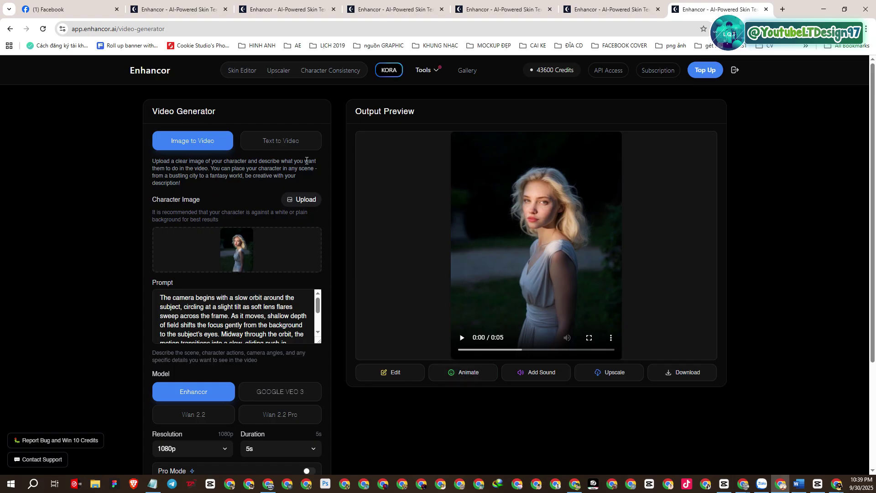
left_click(281, 141)
left_click(271, 315)
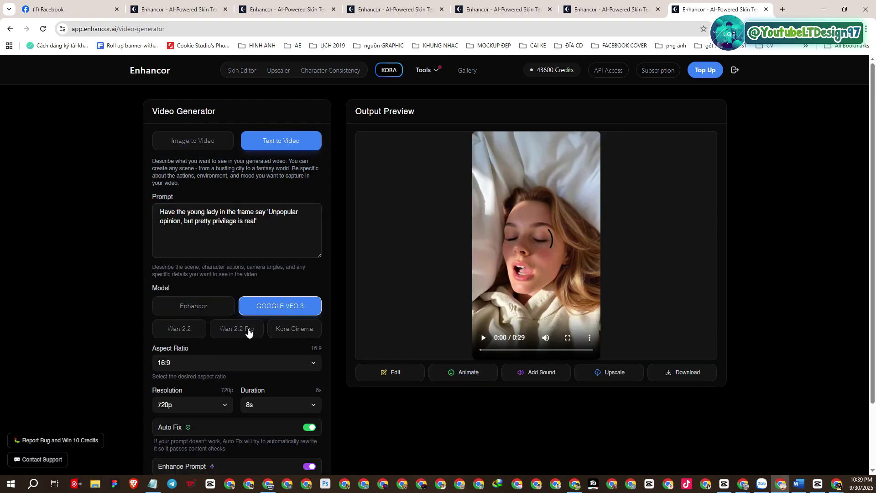
left_click(173, 404)
left_click(182, 419)
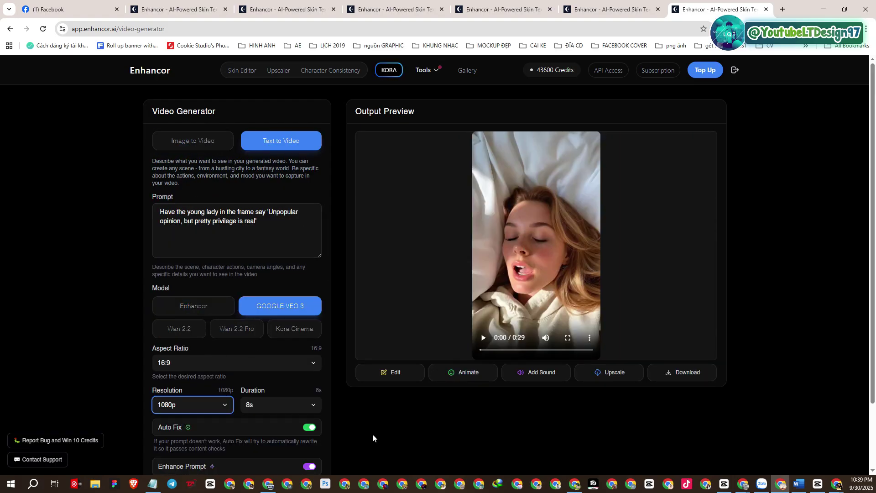
Step: Replace the sixth tab's sample prompt with the prepared scene of the ant in its warm underground burrow and generate the video
left_click(153, 484)
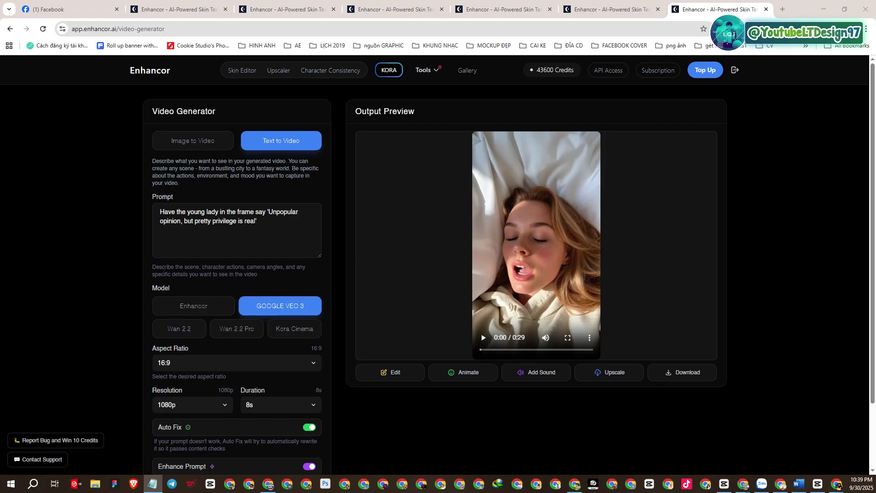
left_click(220, 232)
key("ctrl+a")
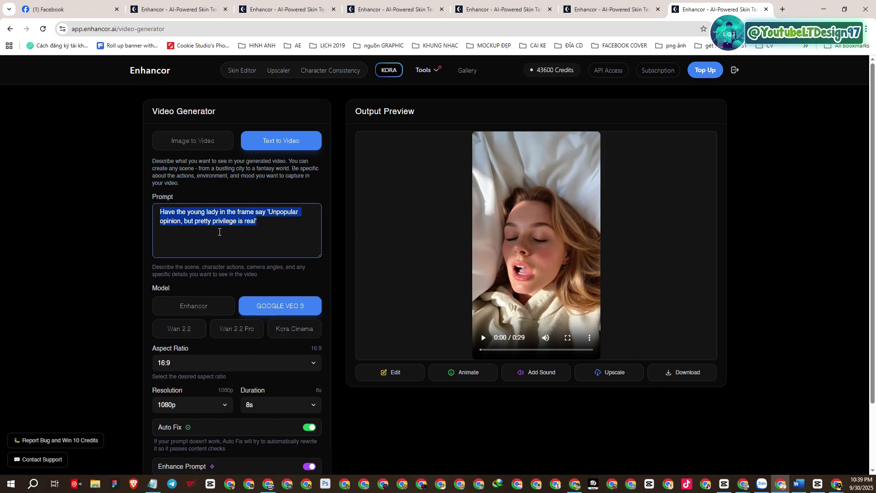
key("ctrl+v")
scroll(219, 232, "up", 5)
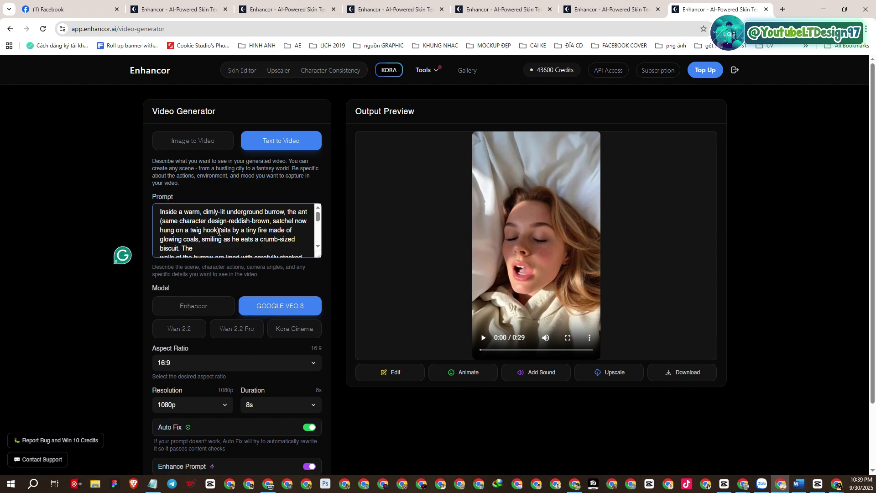
scroll(220, 232, "down", 5)
scroll(220, 232, "up", 2)
scroll(220, 232, "down", 2)
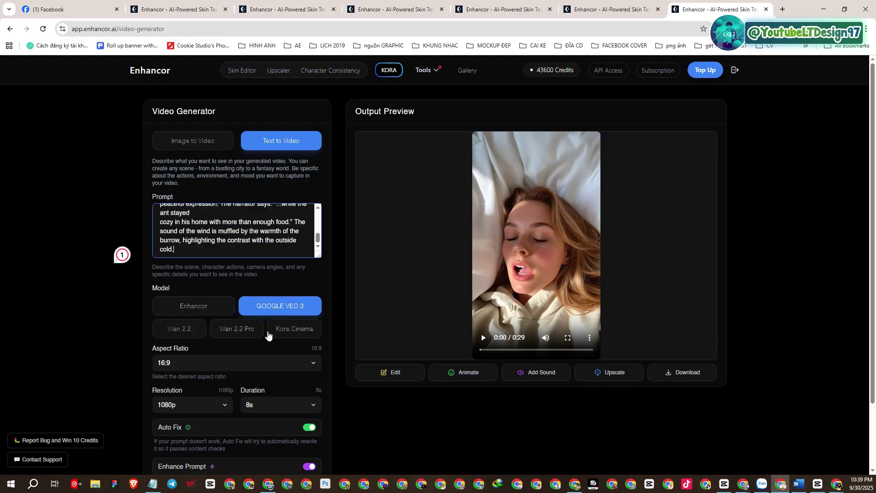
scroll(268, 334, "down", 3)
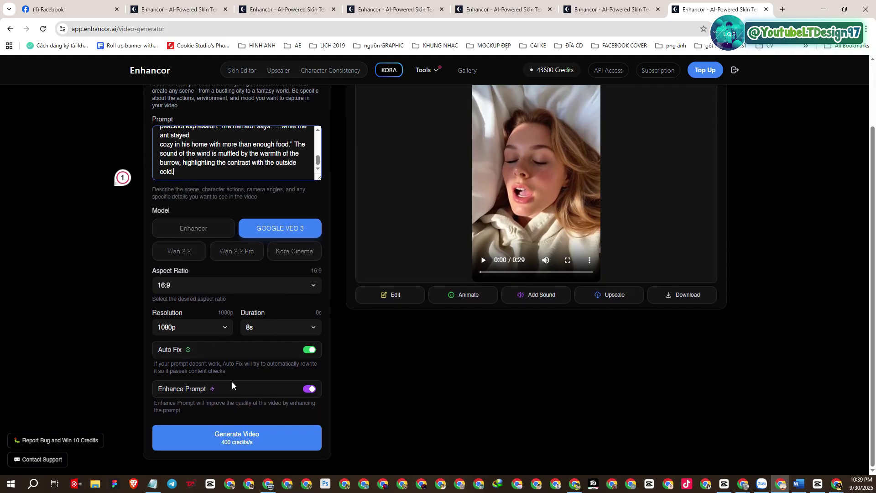
left_click(229, 438)
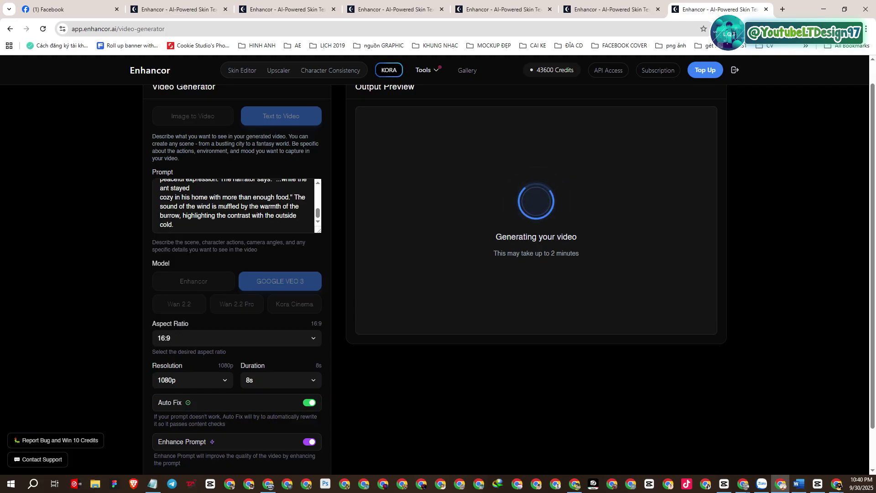
Step: Duplicate the sixth Video Generator tab
right_click(708, 11)
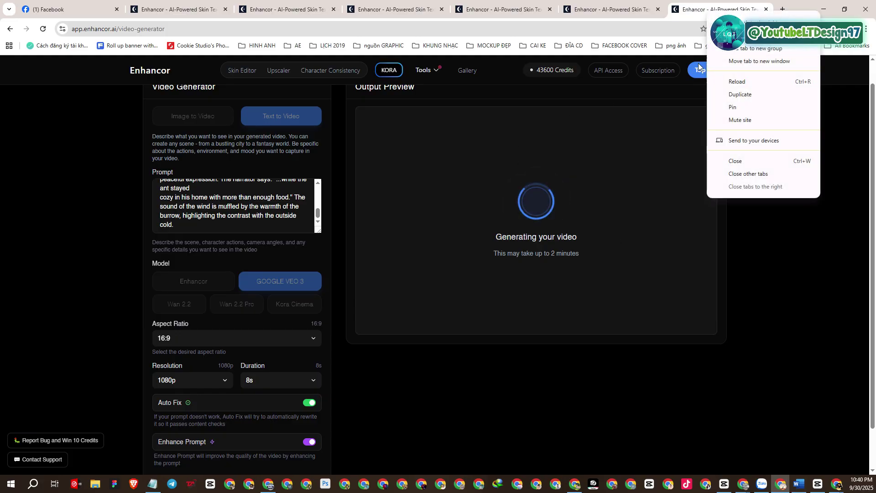
left_click(737, 94)
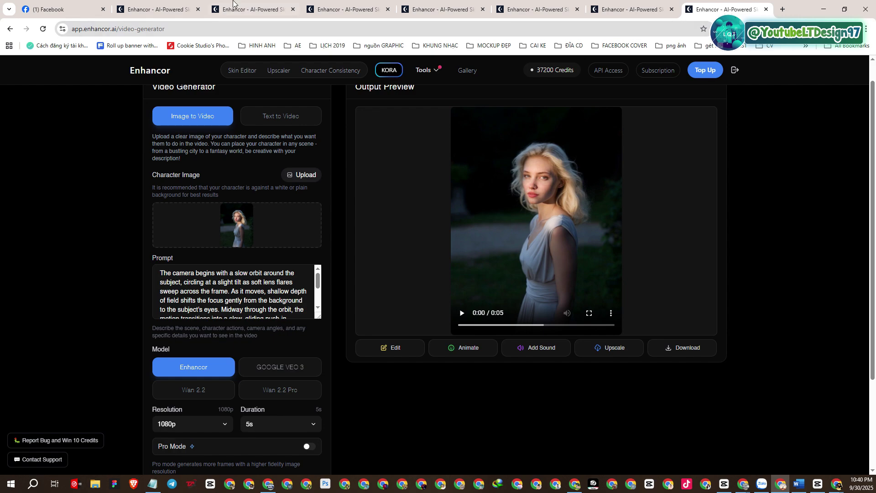
Step: Return to the first Video Generator tab and play back the generated ant clip in the output preview
left_click(183, 2)
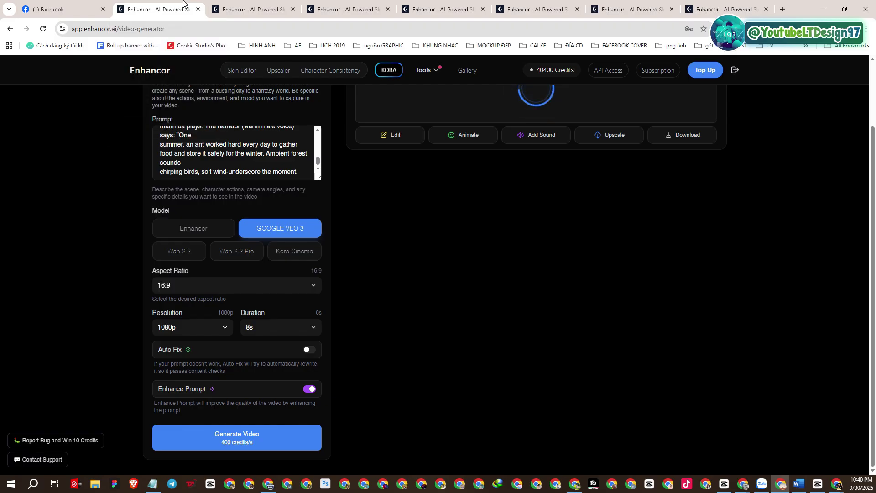
scroll(486, 228, "up", 2)
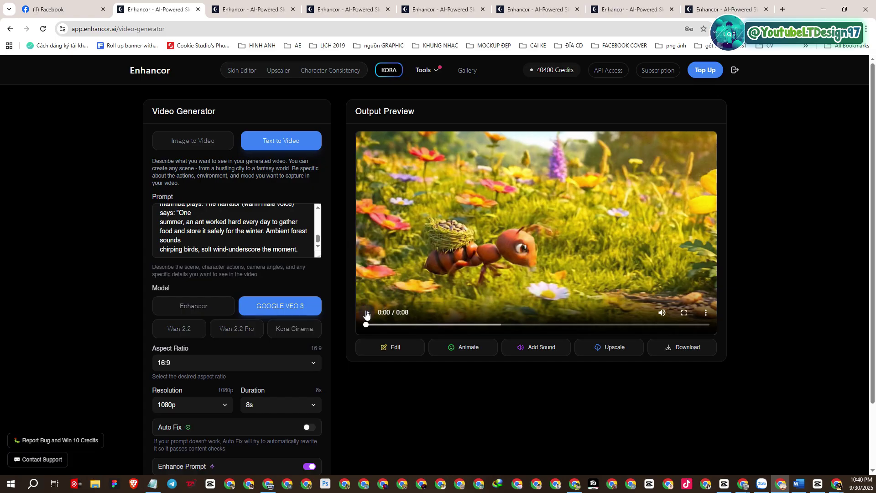
left_click(366, 315)
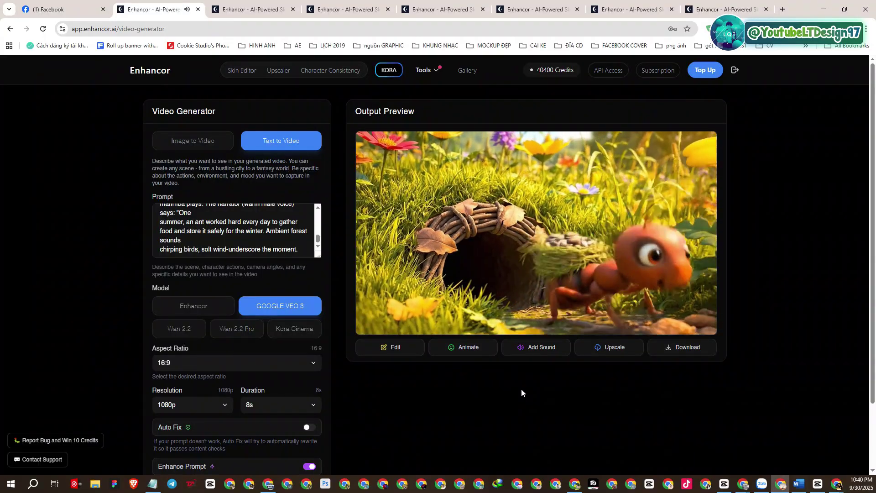
left_click(249, 9)
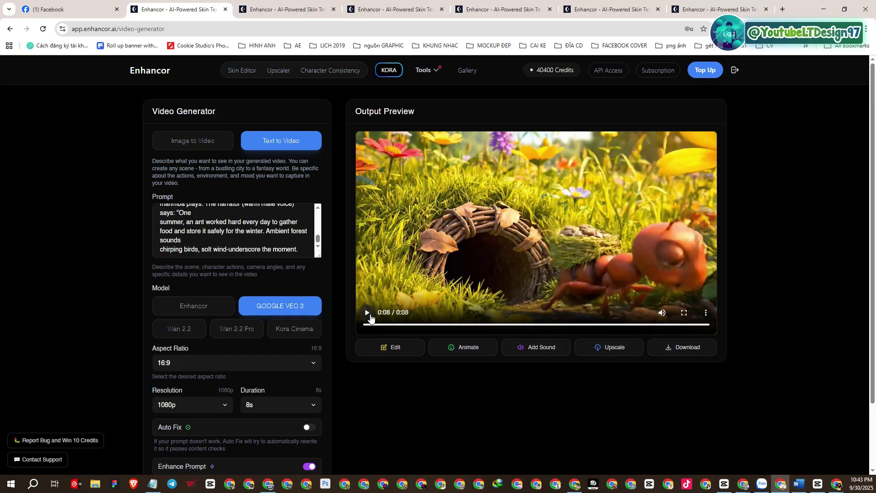
left_click(367, 313)
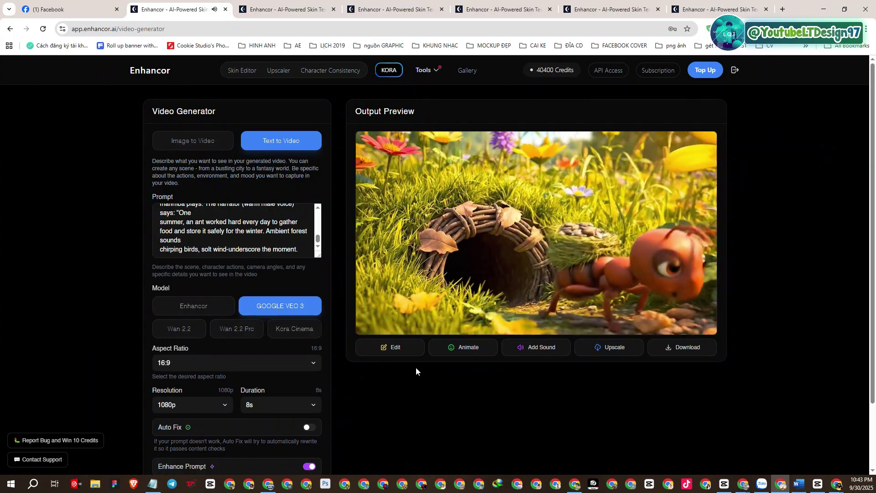
Step: Play back the ant clip in the second Video Generator tab and the sunflower grasshopper clip in the third
left_click(295, 5)
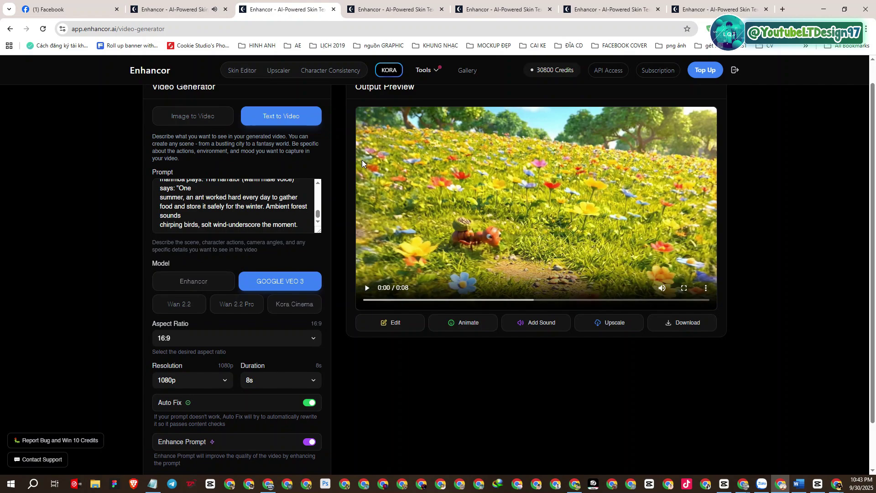
left_click(365, 292)
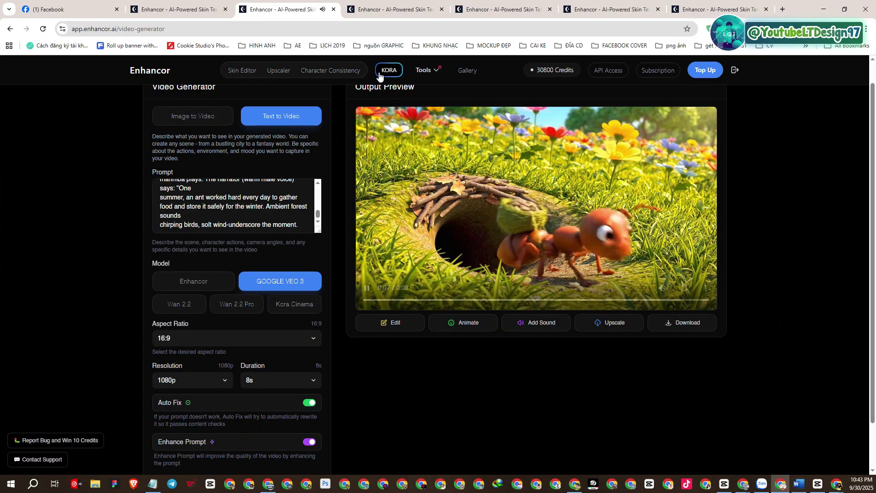
left_click(395, 3)
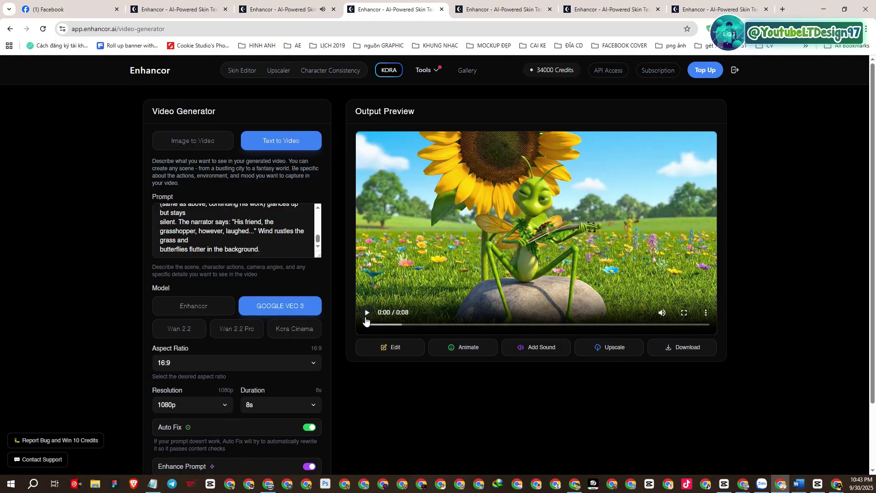
left_click(368, 315)
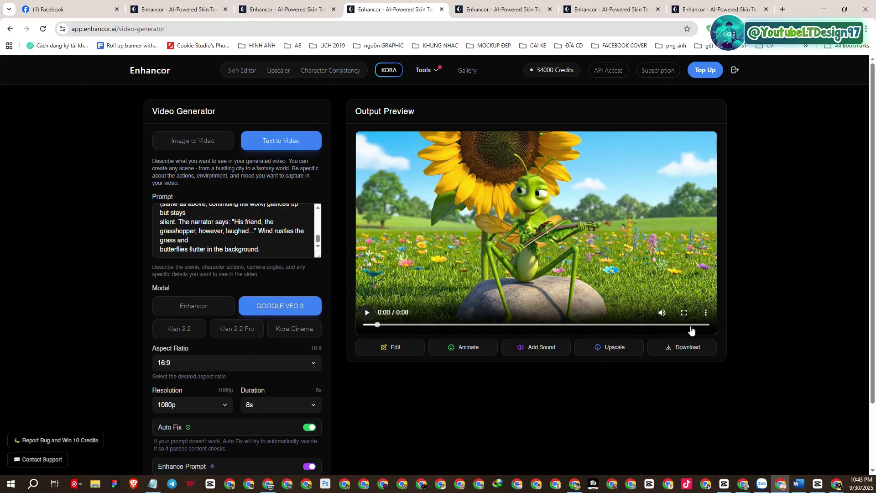
Step: Scrub through the sunflower grasshopper clip, replay it in full screen, and return to the normal view
left_click_drag(707, 325, 342, 329)
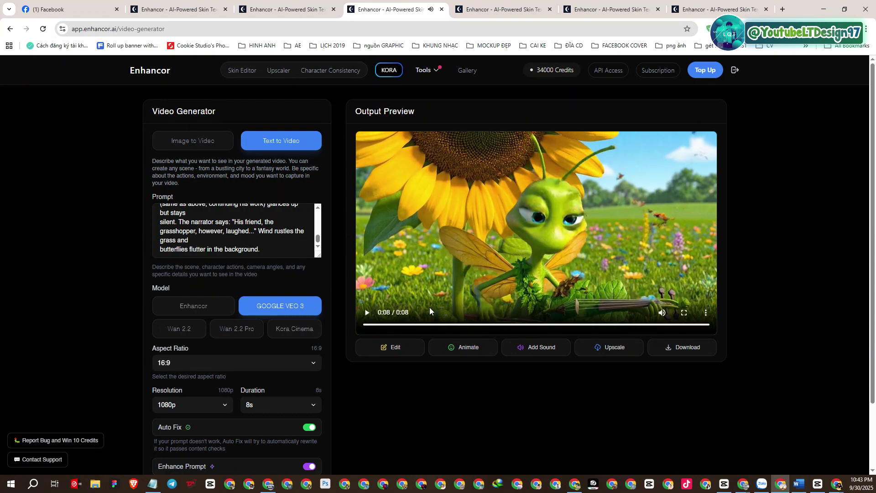
left_click(684, 313)
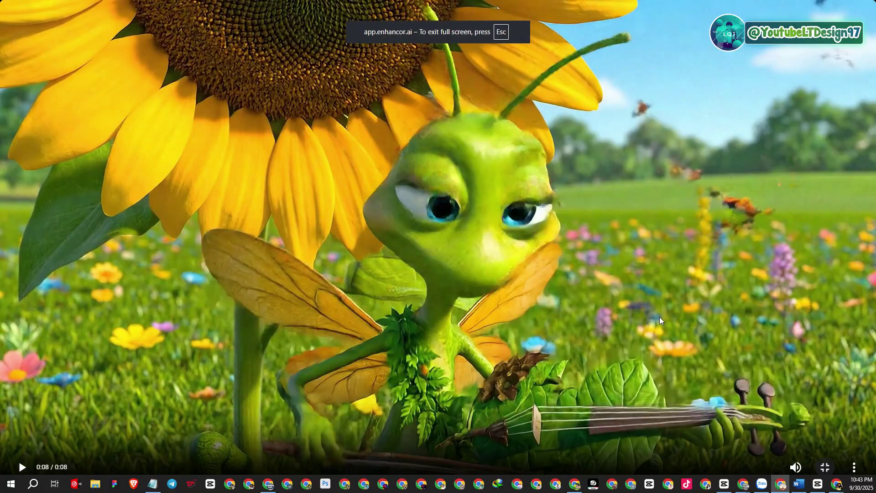
left_click(461, 419)
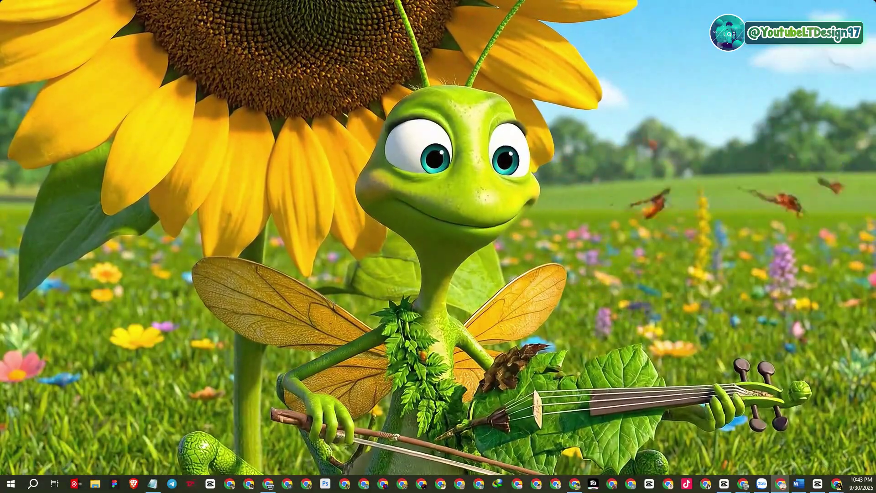
key("Escape")
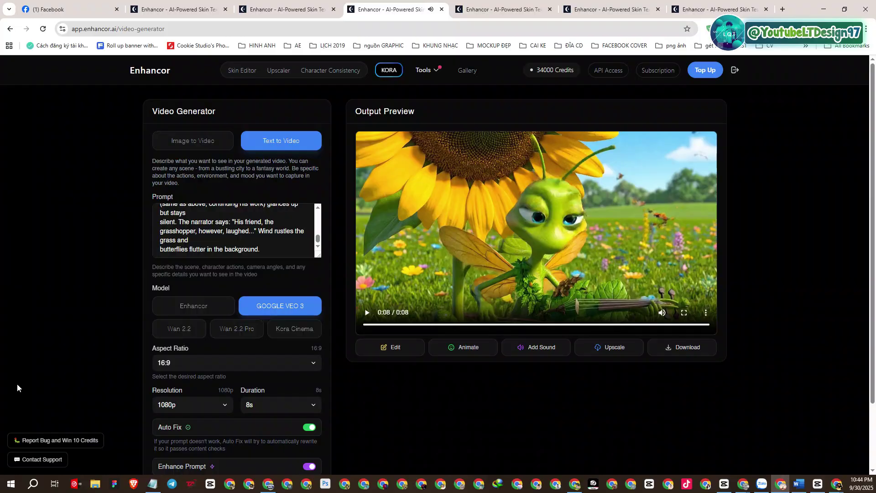
Step: Play the violin-playing grasshopper clip in the fourth Video Generator tab, replay it in full screen, and return to the normal view
left_click(484, 3)
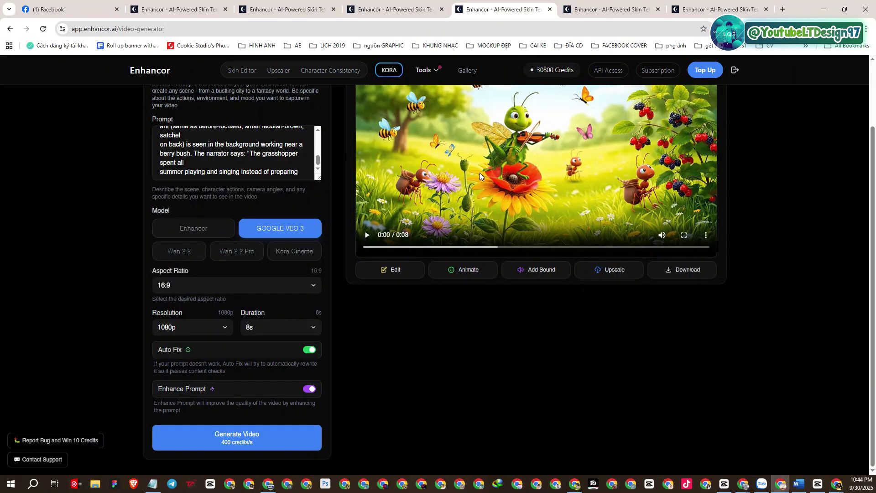
scroll(453, 206, "up", 1)
left_click(368, 281)
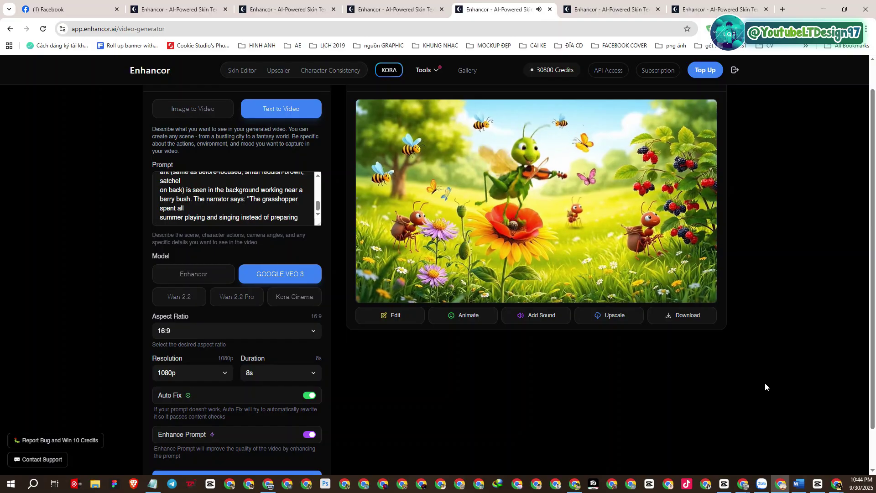
scroll(765, 384, "up", 1)
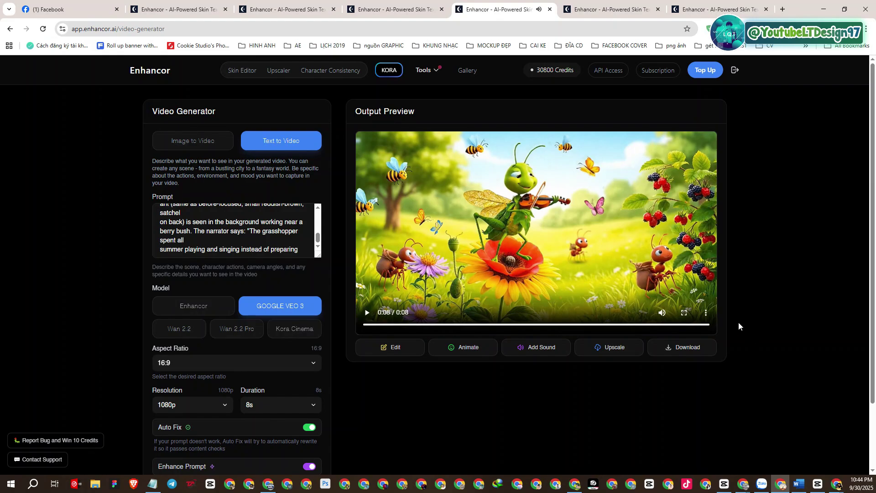
left_click(684, 313)
left_click(22, 467)
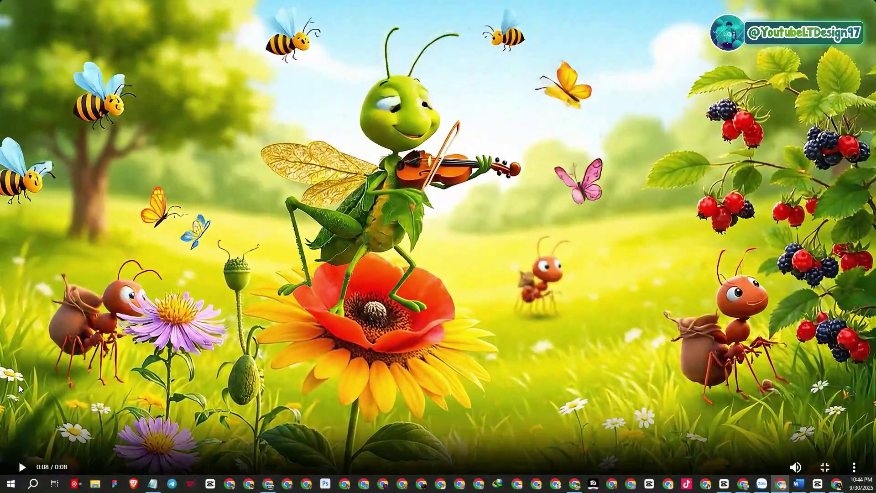
key("Escape")
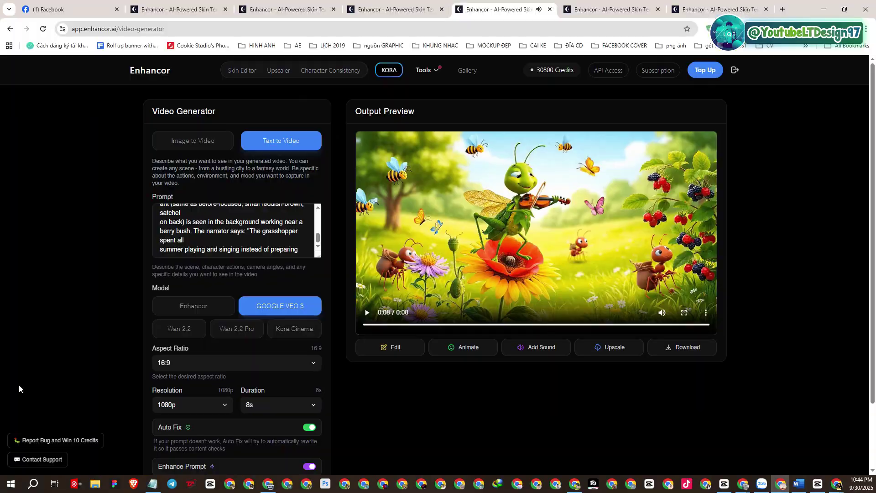
Step: Play back the snowy grasshopper clip in the fifth Video Generator tab and the ant burrow clip in the sixth
left_click(606, 4)
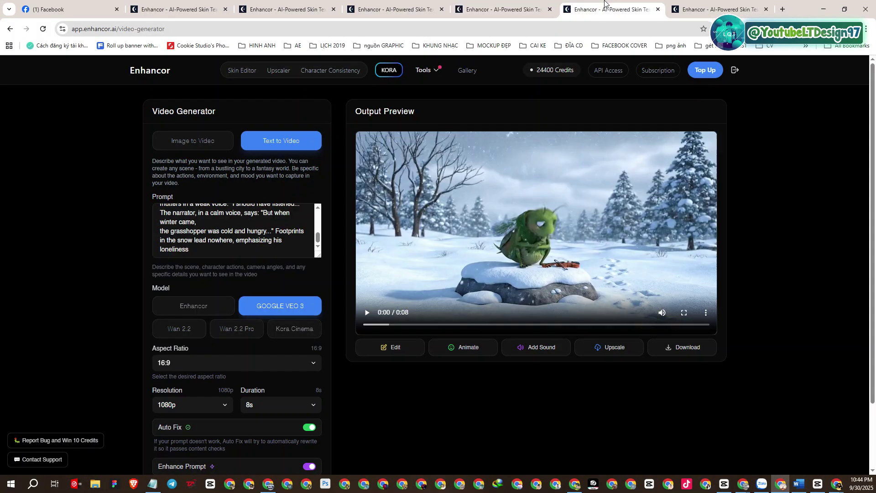
left_click(368, 314)
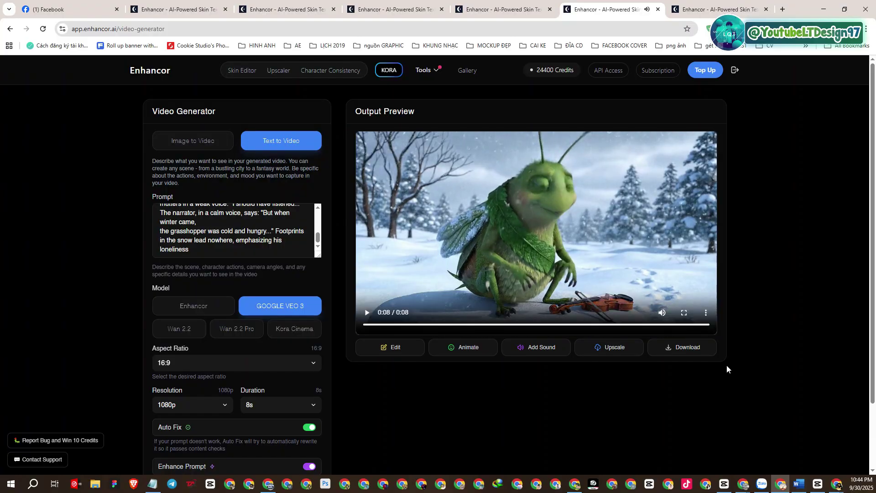
key("ctrl+Tab")
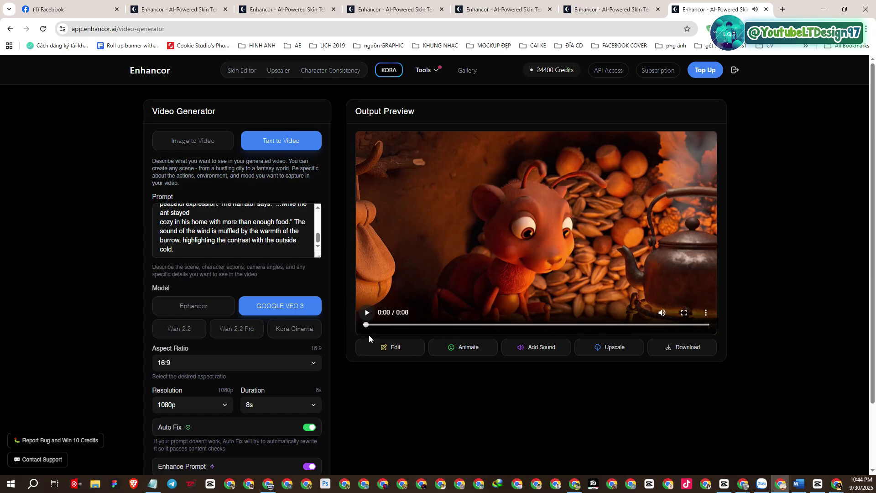
left_click(368, 315)
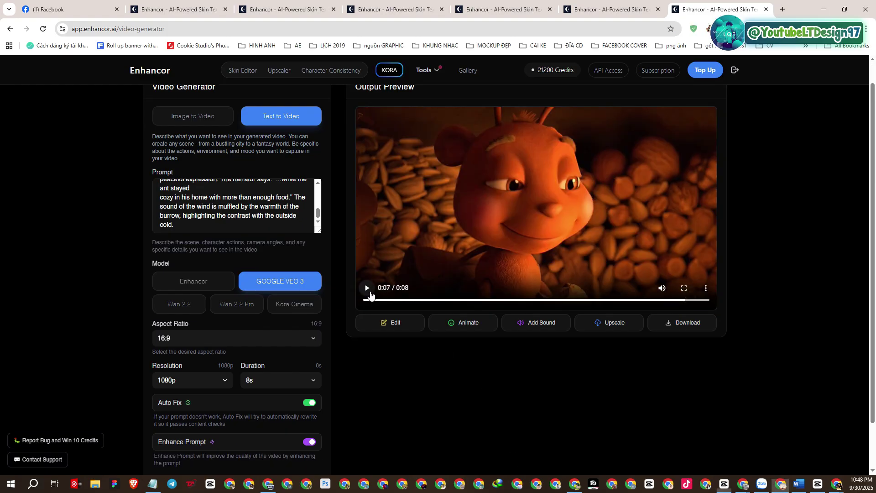
left_click(368, 289)
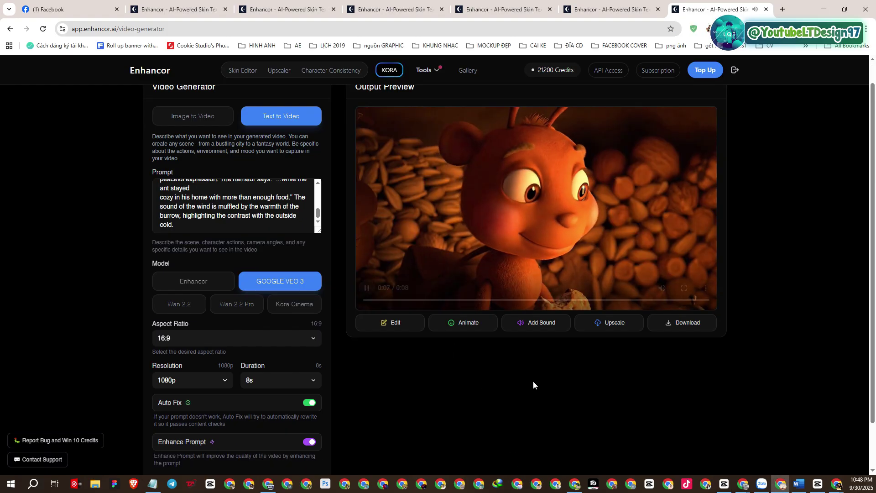
left_click(366, 289)
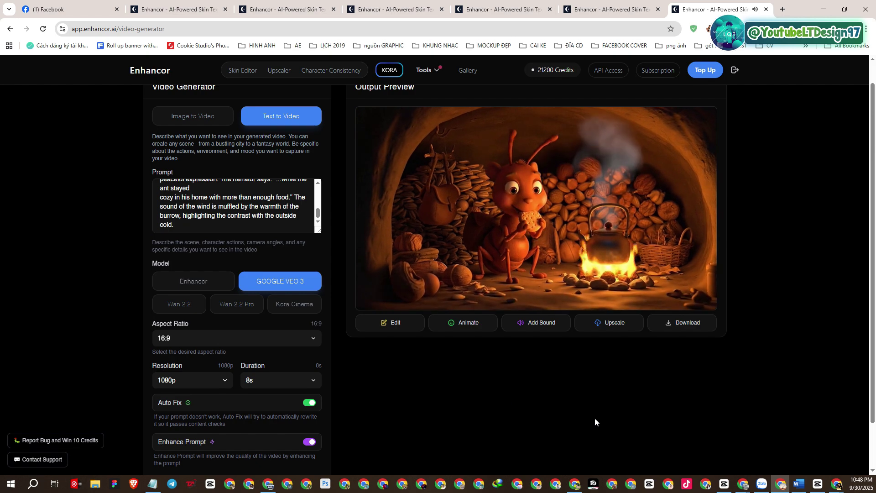